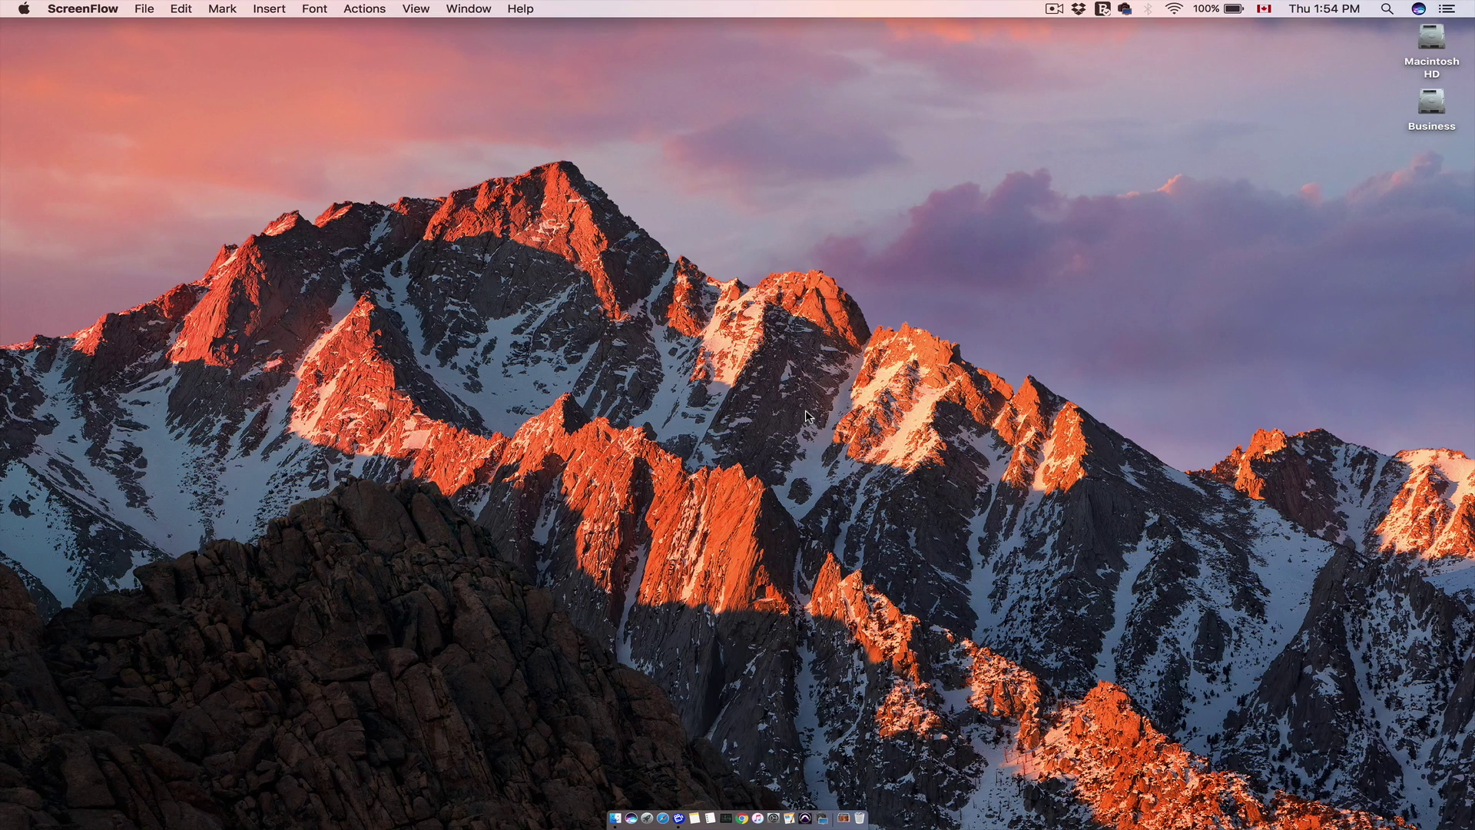
Launch Pro Tools from the Dock and dismiss the missing M-Audio Keyboard warning.
{"action": "left_click", "coordinate": [805, 815]}
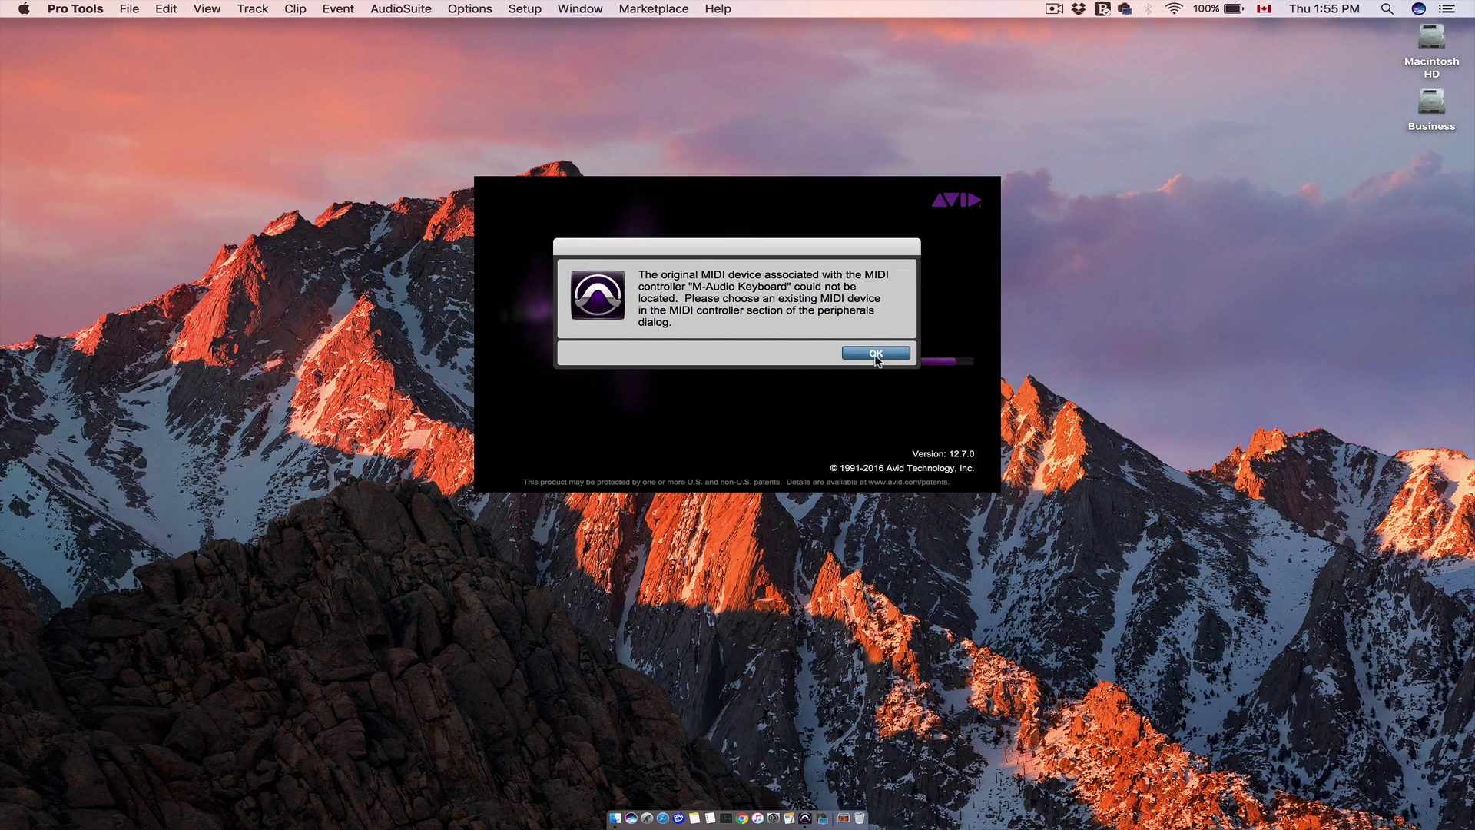
{"action": "left_click", "coordinate": [875, 354]}
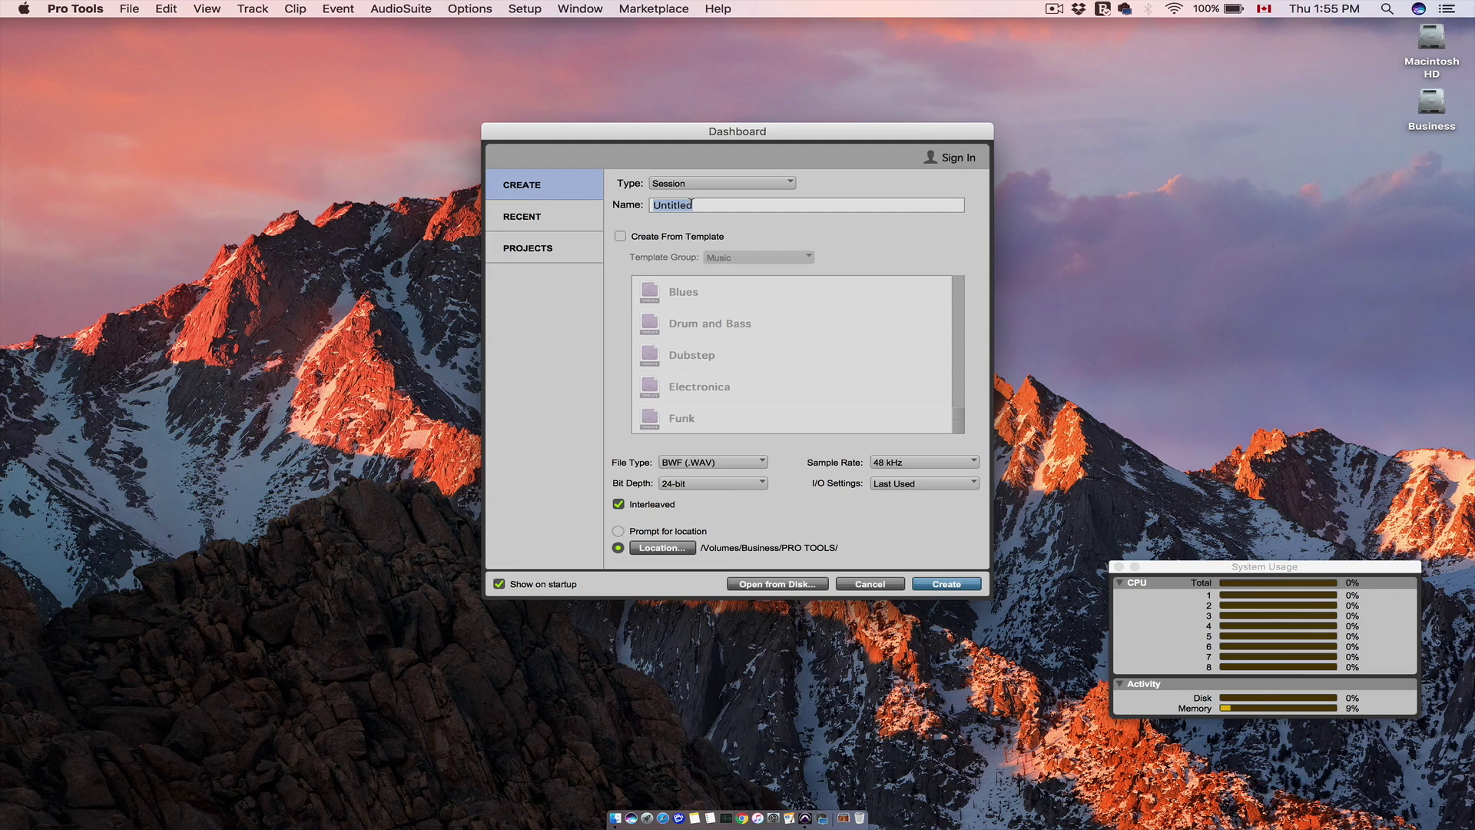
Choose Session (local) as the type and name it 'How to create a Pro Tools session'.
{"action": "left_click", "coordinate": [688, 183]}
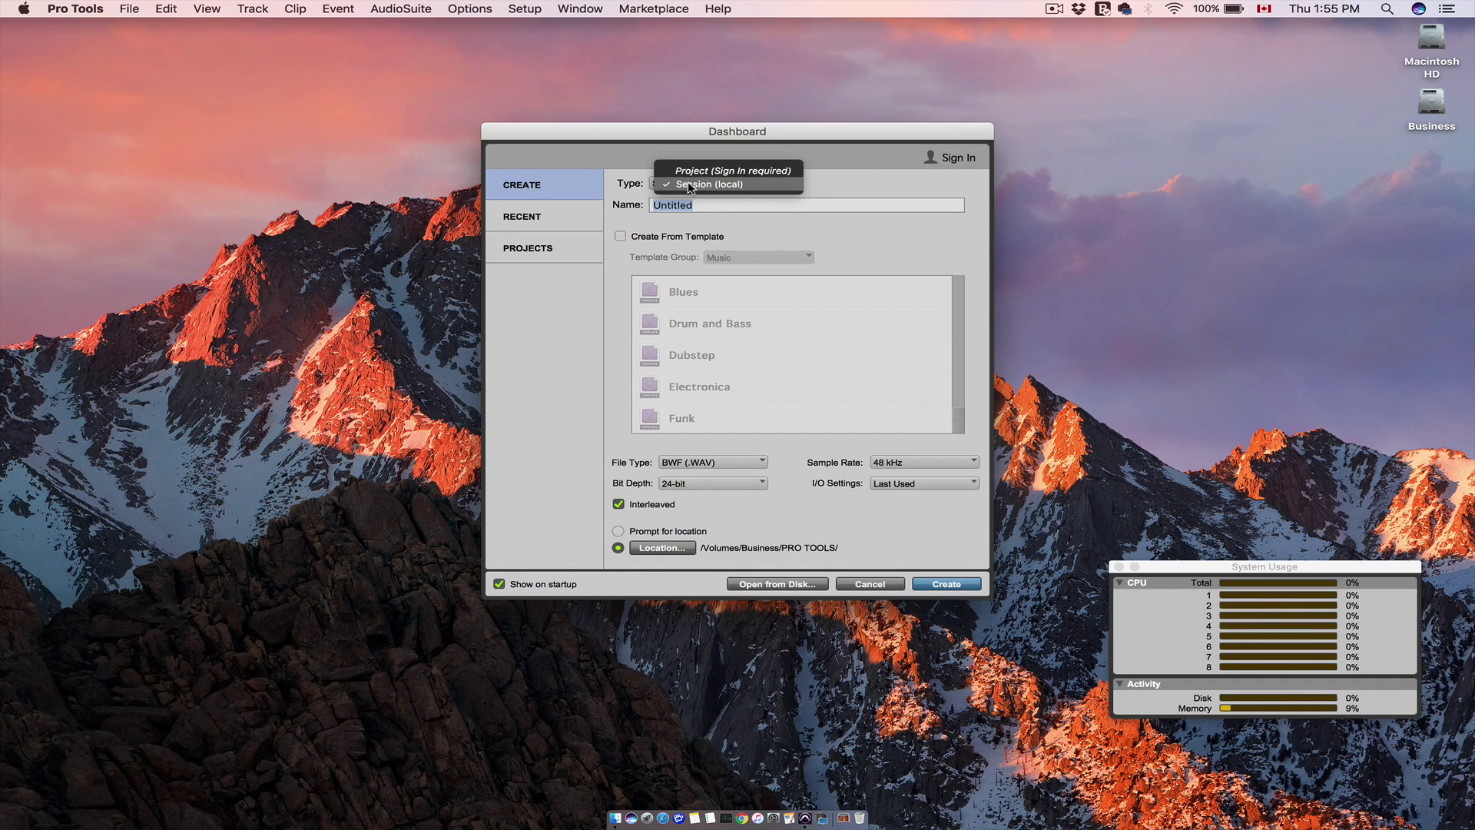
{"action": "left_click", "coordinate": [690, 184]}
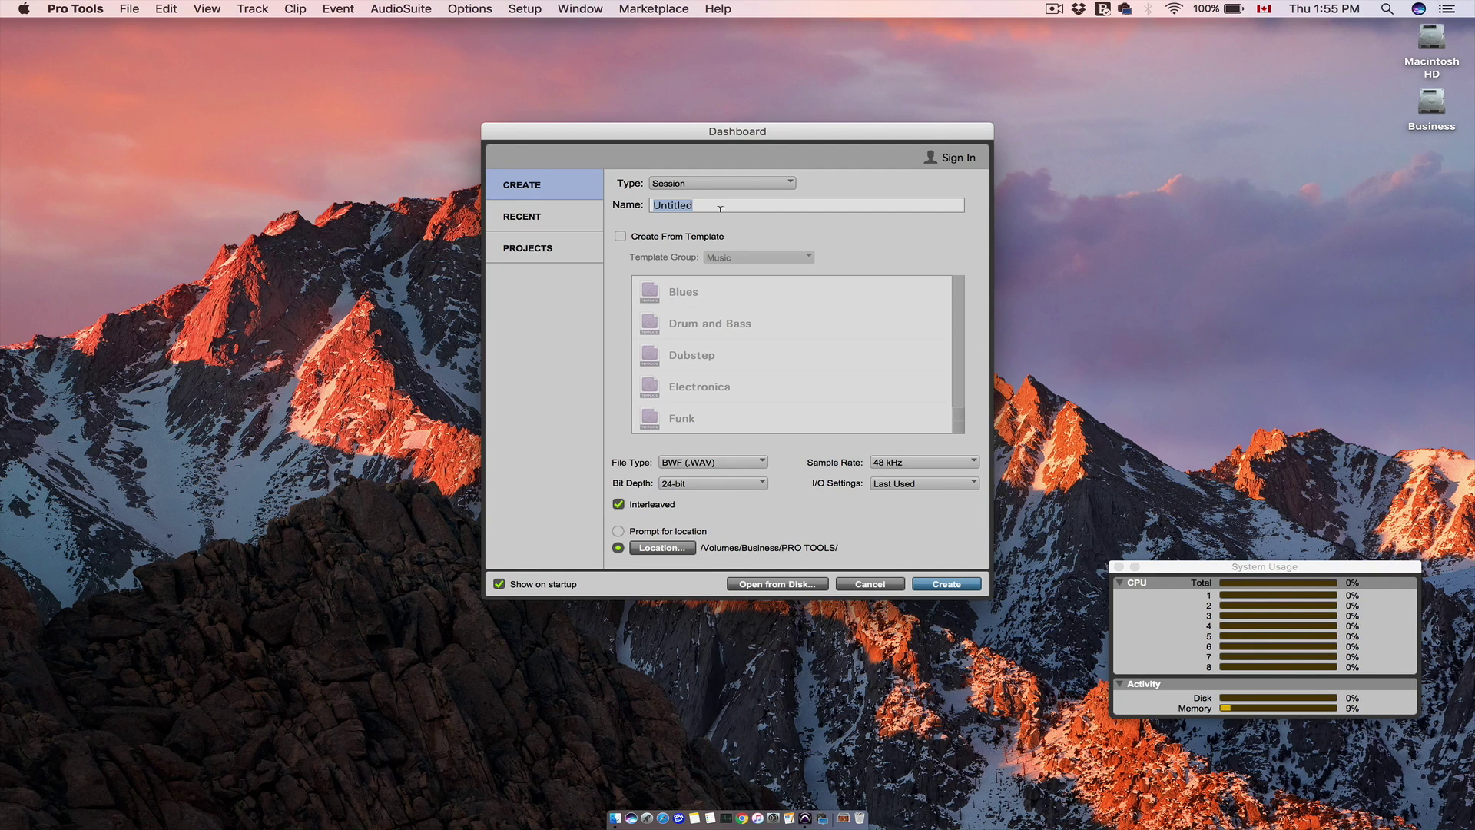
{"action": "type", "text": "How to create a Pro Tp"}
{"action": "key", "text": "BackSpace"}
{"action": "type", "text": "ools session"}
{"action": "left_click", "coordinate": [684, 487]}
{"action": "left_click", "coordinate": [701, 485]}
{"action": "left_click", "coordinate": [903, 462]}
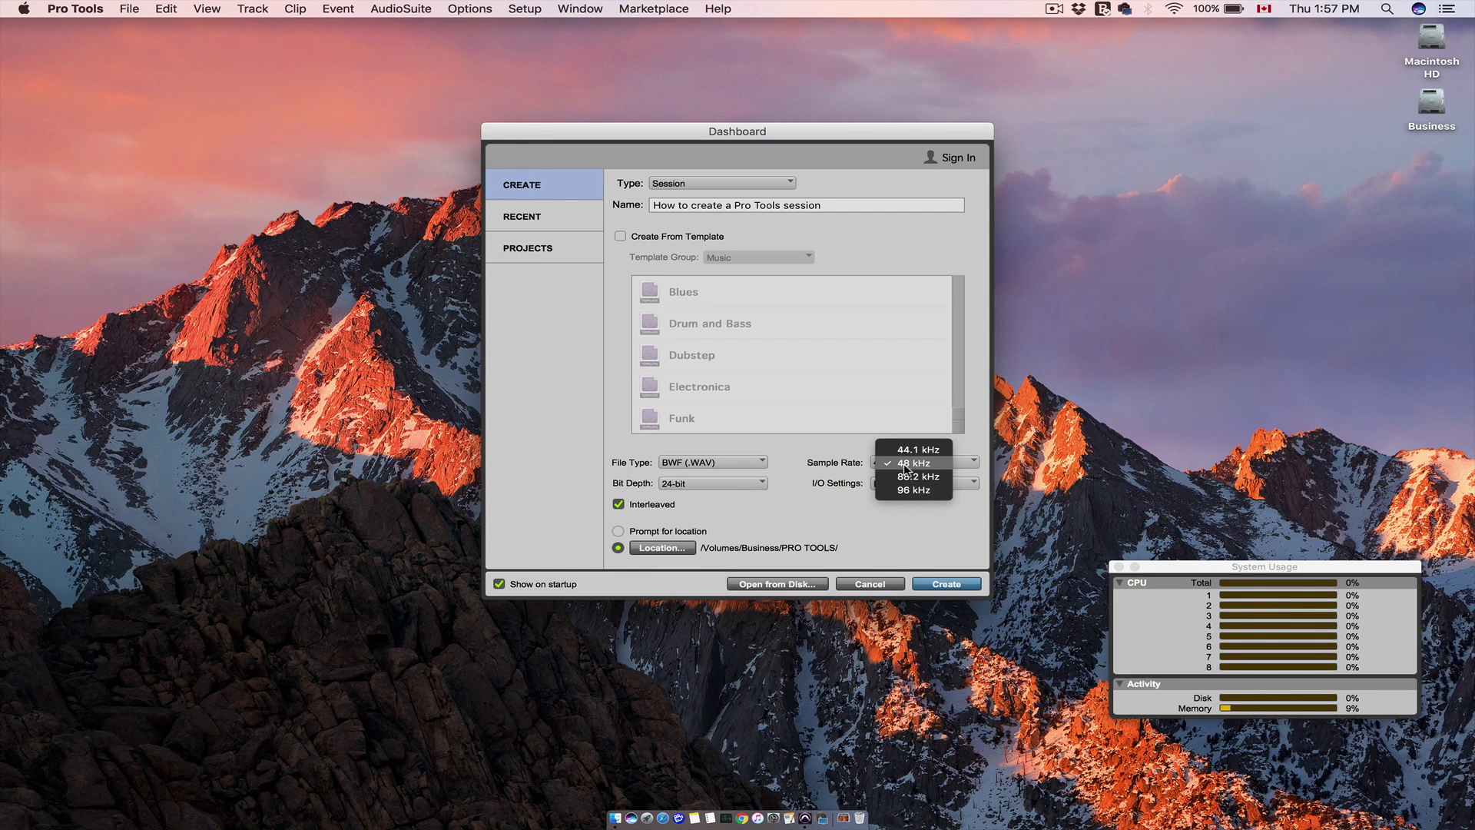
{"action": "left_click", "coordinate": [904, 465]}
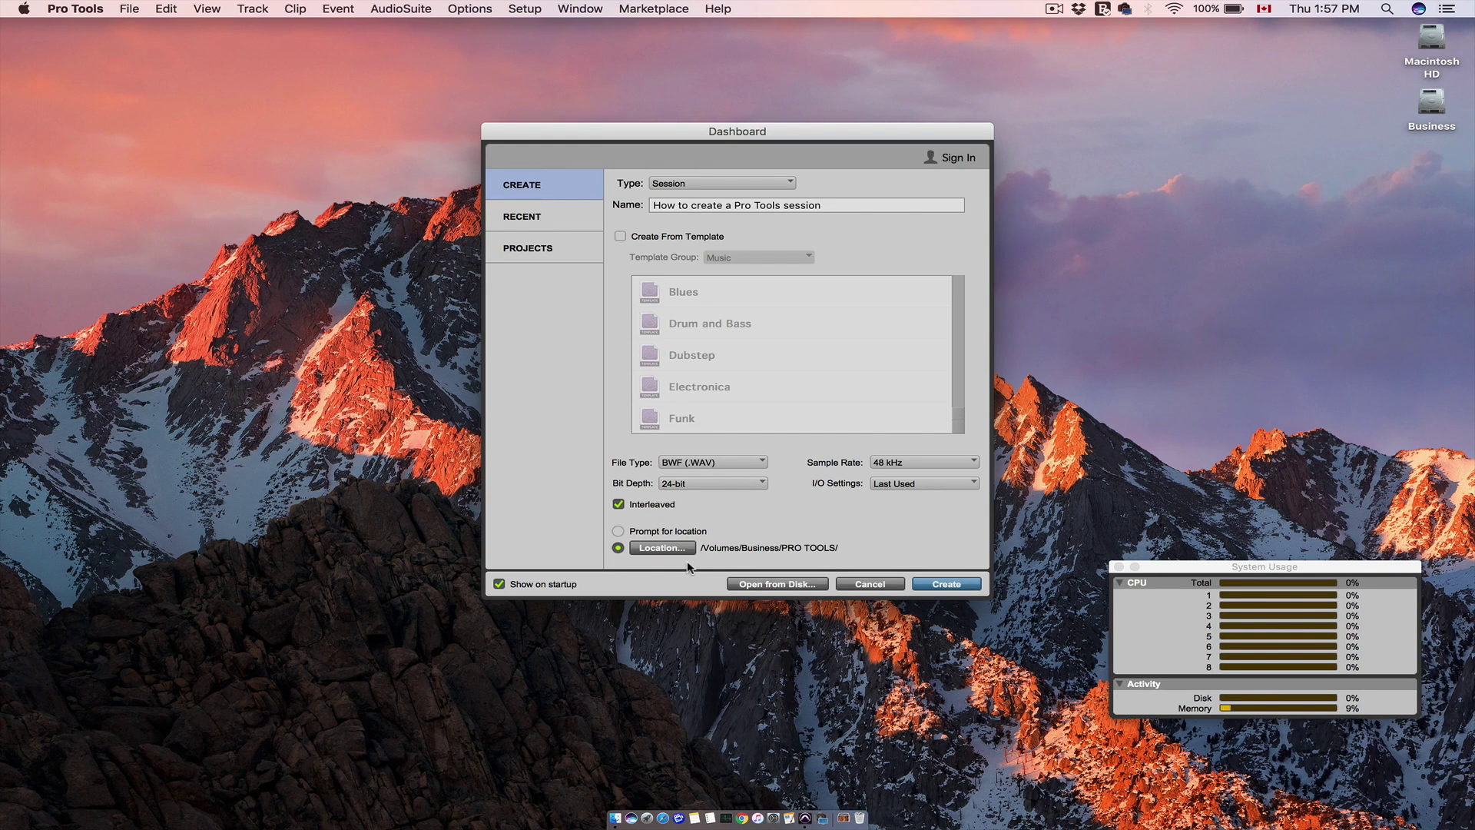
{"action": "key", "text": "Tab"}
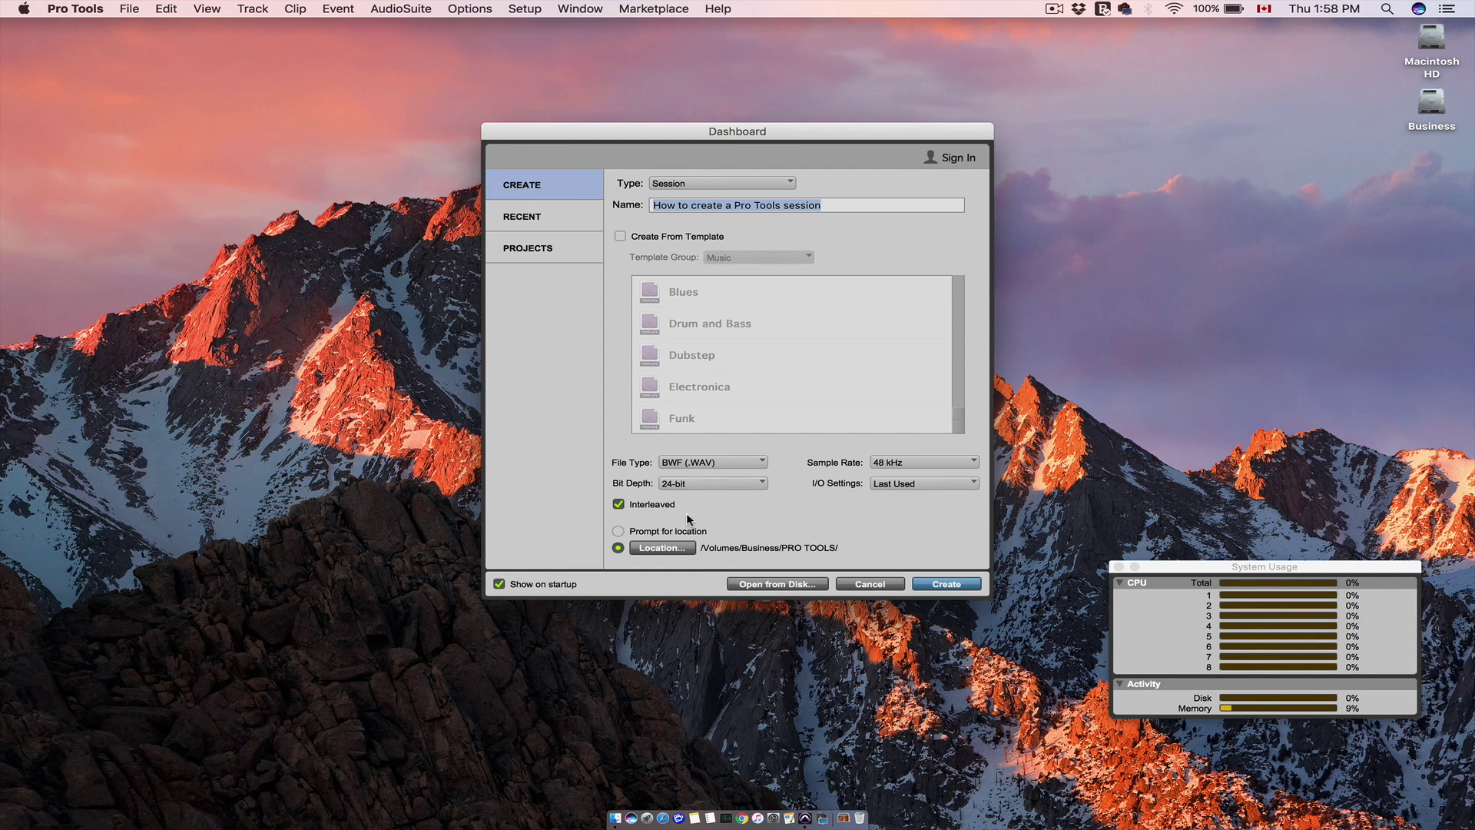
{"action": "left_click", "coordinate": [661, 548]}
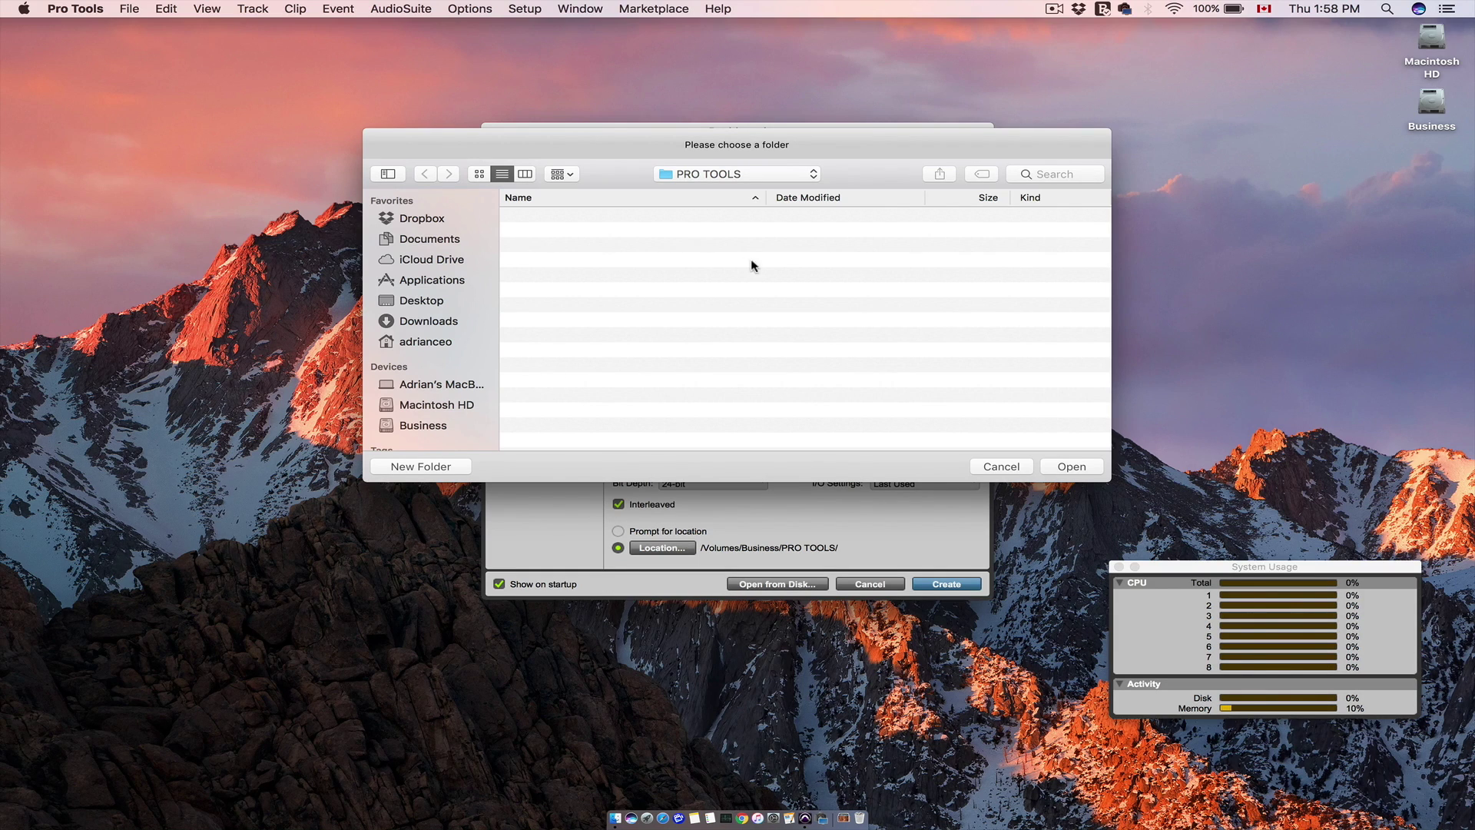
{"action": "left_click", "coordinate": [1069, 467]}
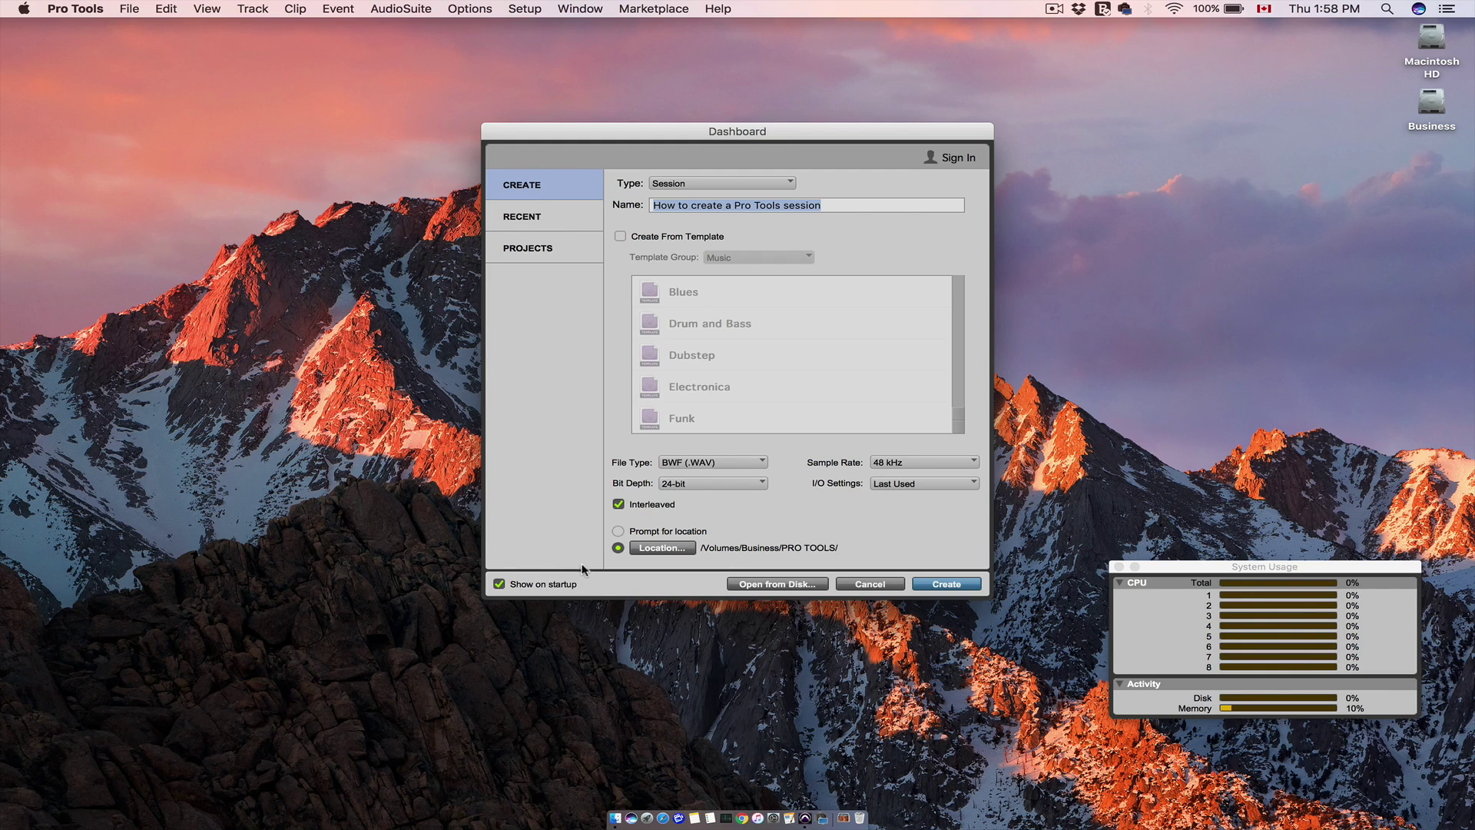
{"action": "left_click", "coordinate": [528, 585]}
{"action": "left_click", "coordinate": [528, 586]}
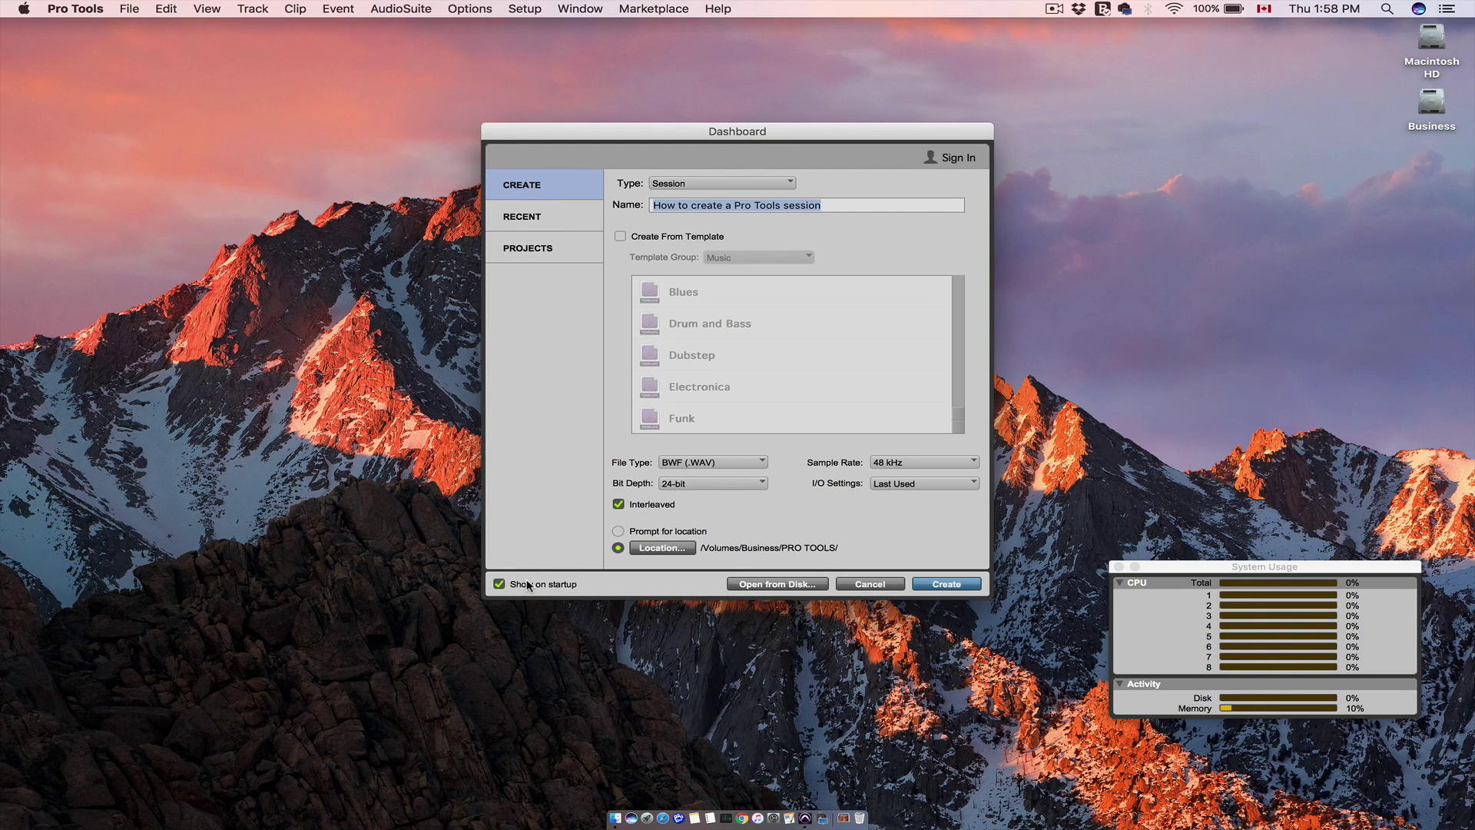
Create the session, drag its Click track taller, and save it.
{"action": "left_click", "coordinate": [946, 584]}
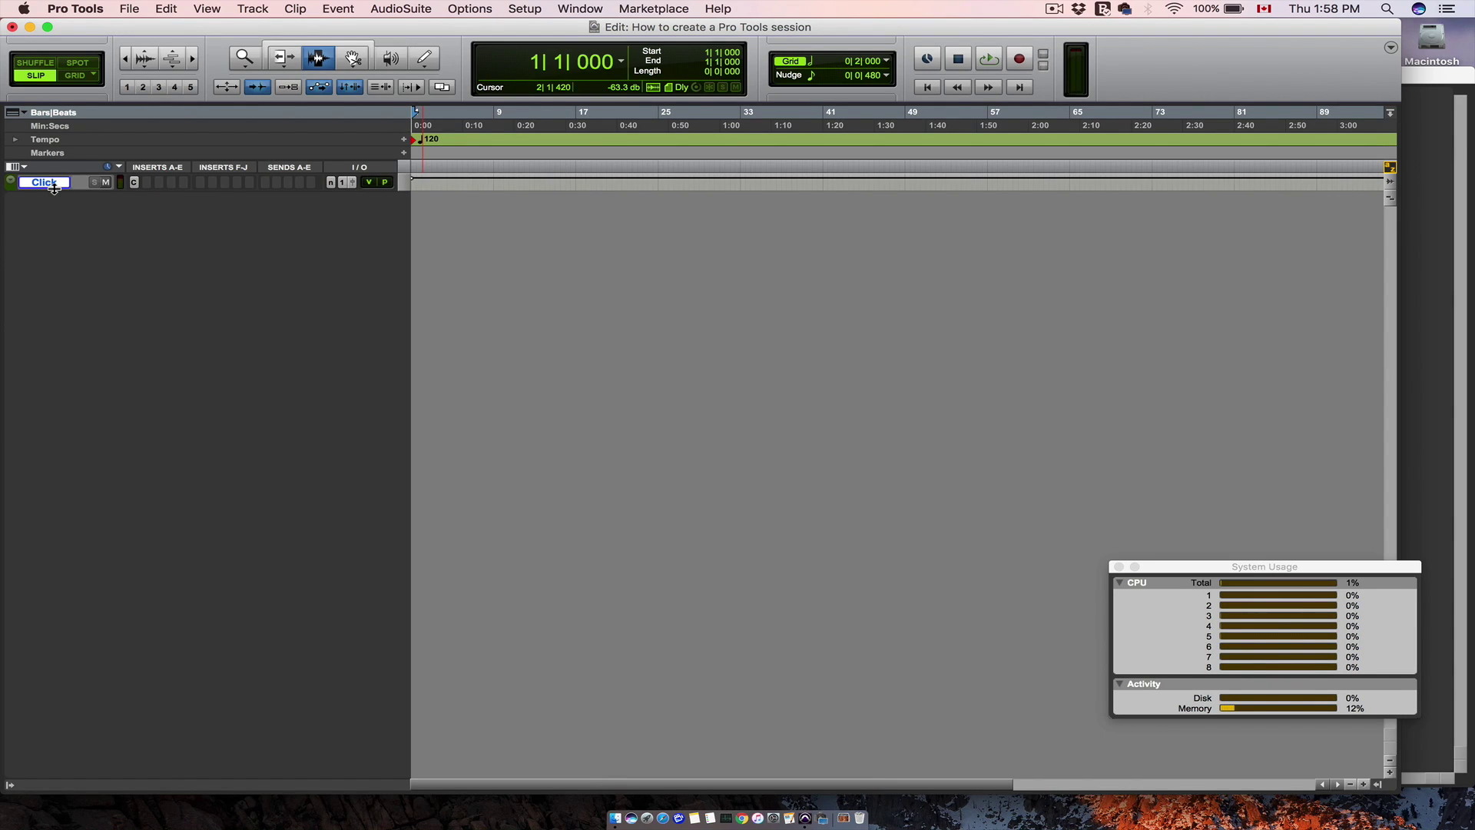
{"action": "left_click_drag", "start_coordinate": [54, 188], "coordinate": [63, 261]}
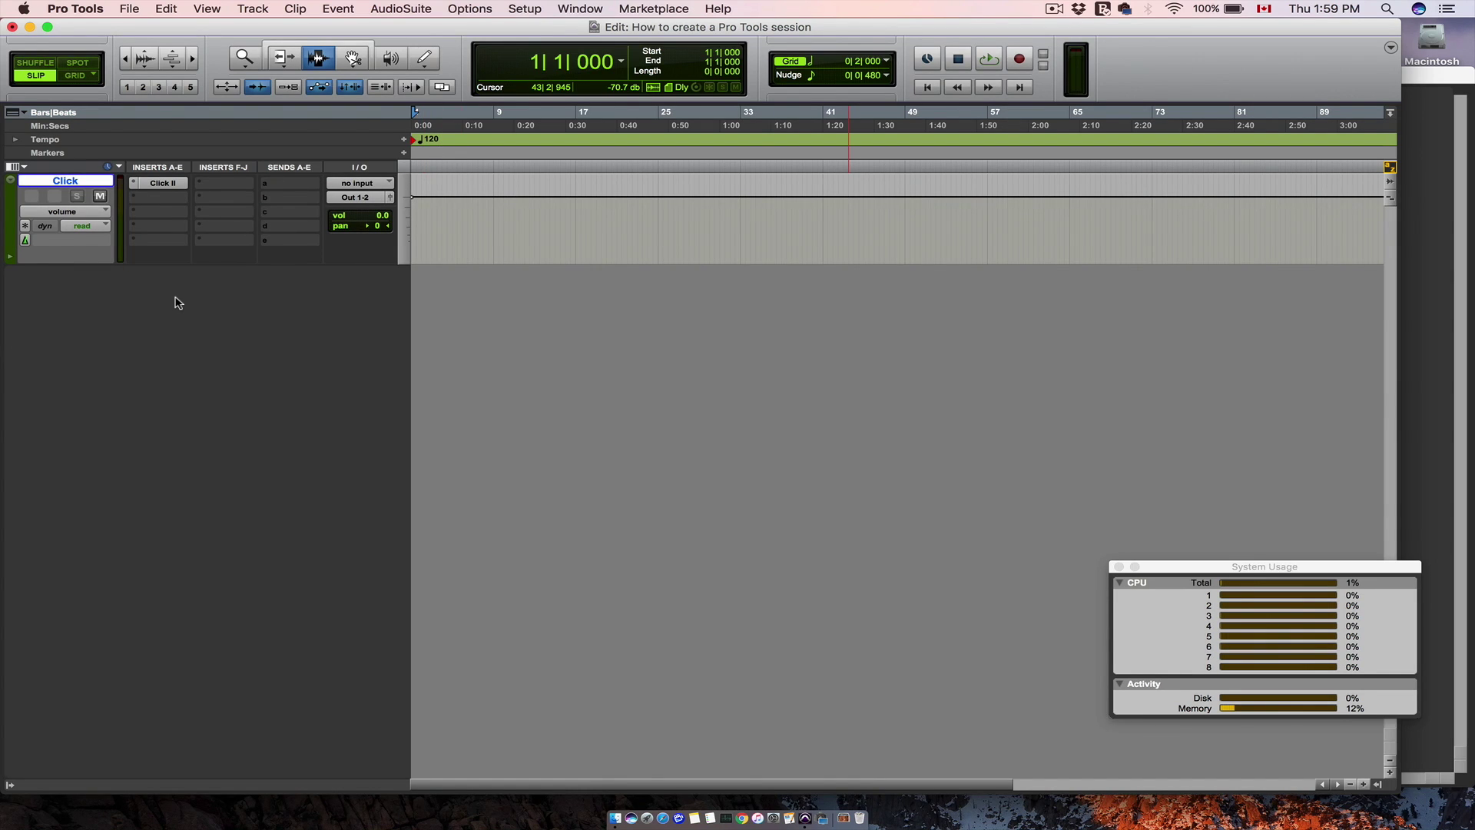
{"action": "left_click", "coordinate": [132, 9]}
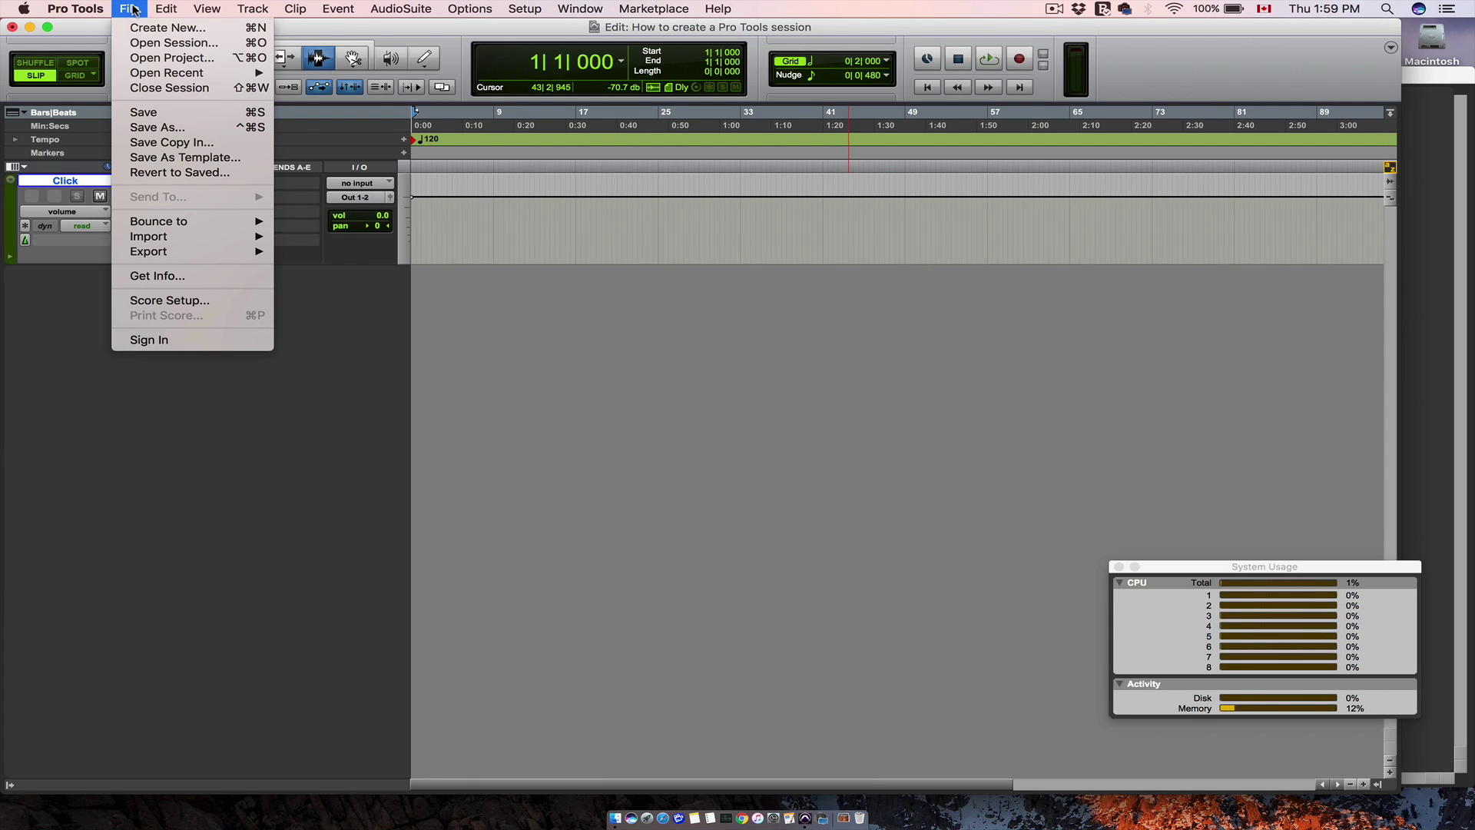
{"action": "left_click", "coordinate": [169, 112]}
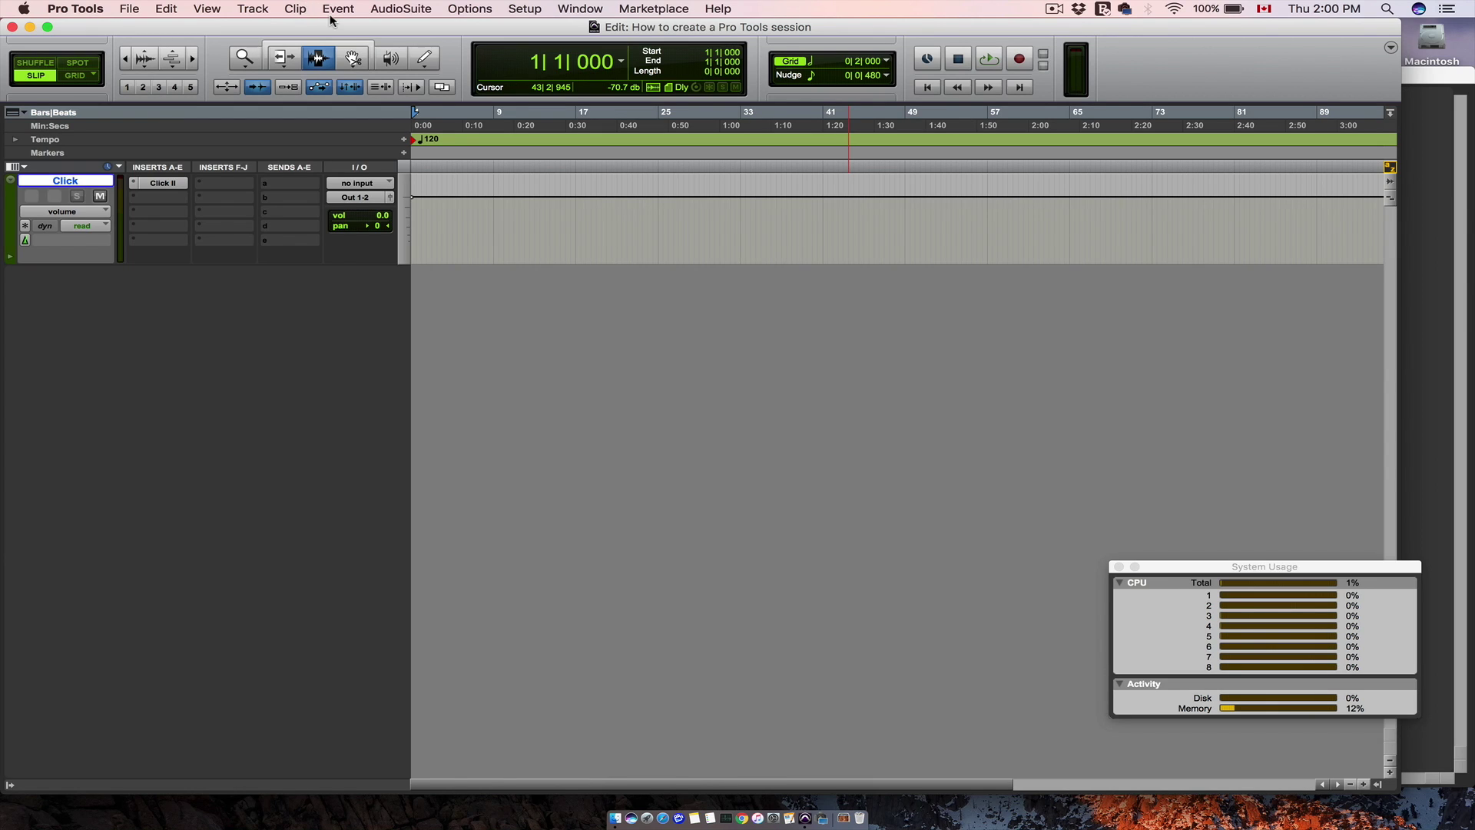
Enable Auto Backup in the Operation preferences, keeping 10 backups every 1 minute.
{"action": "left_click", "coordinate": [533, 11]}
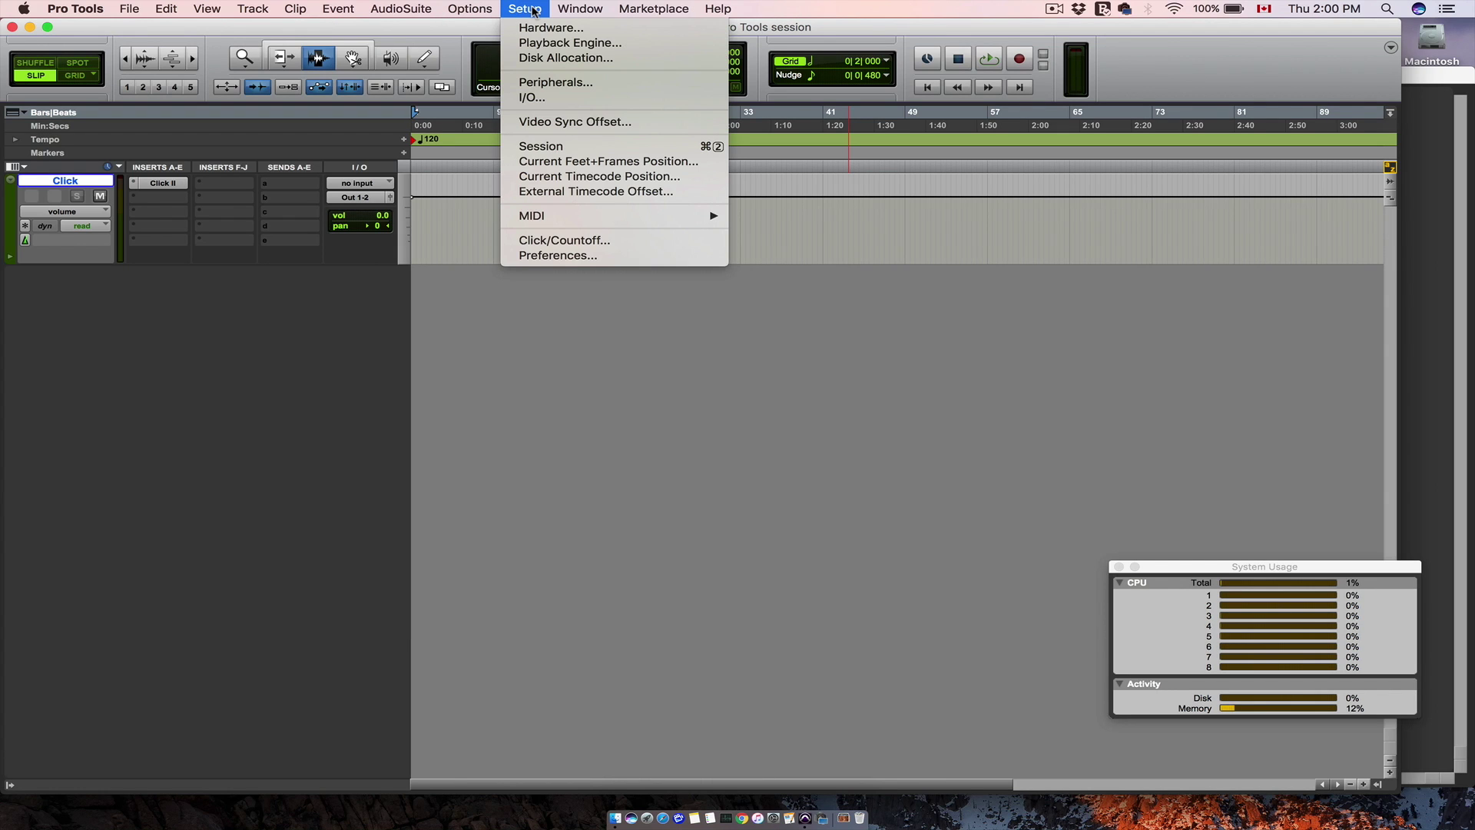
{"action": "left_click", "coordinate": [546, 256]}
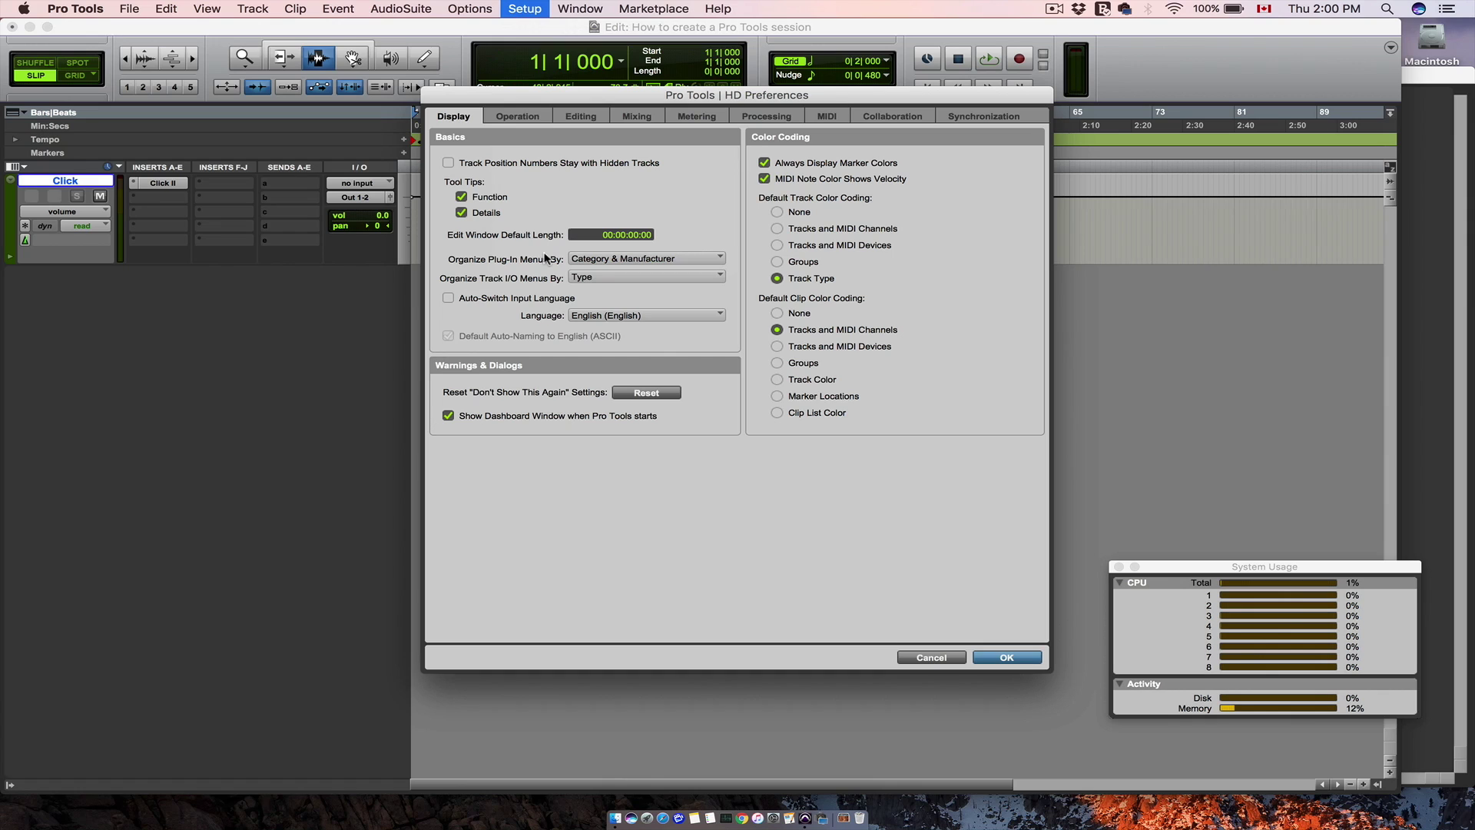
{"action": "left_click", "coordinate": [519, 118]}
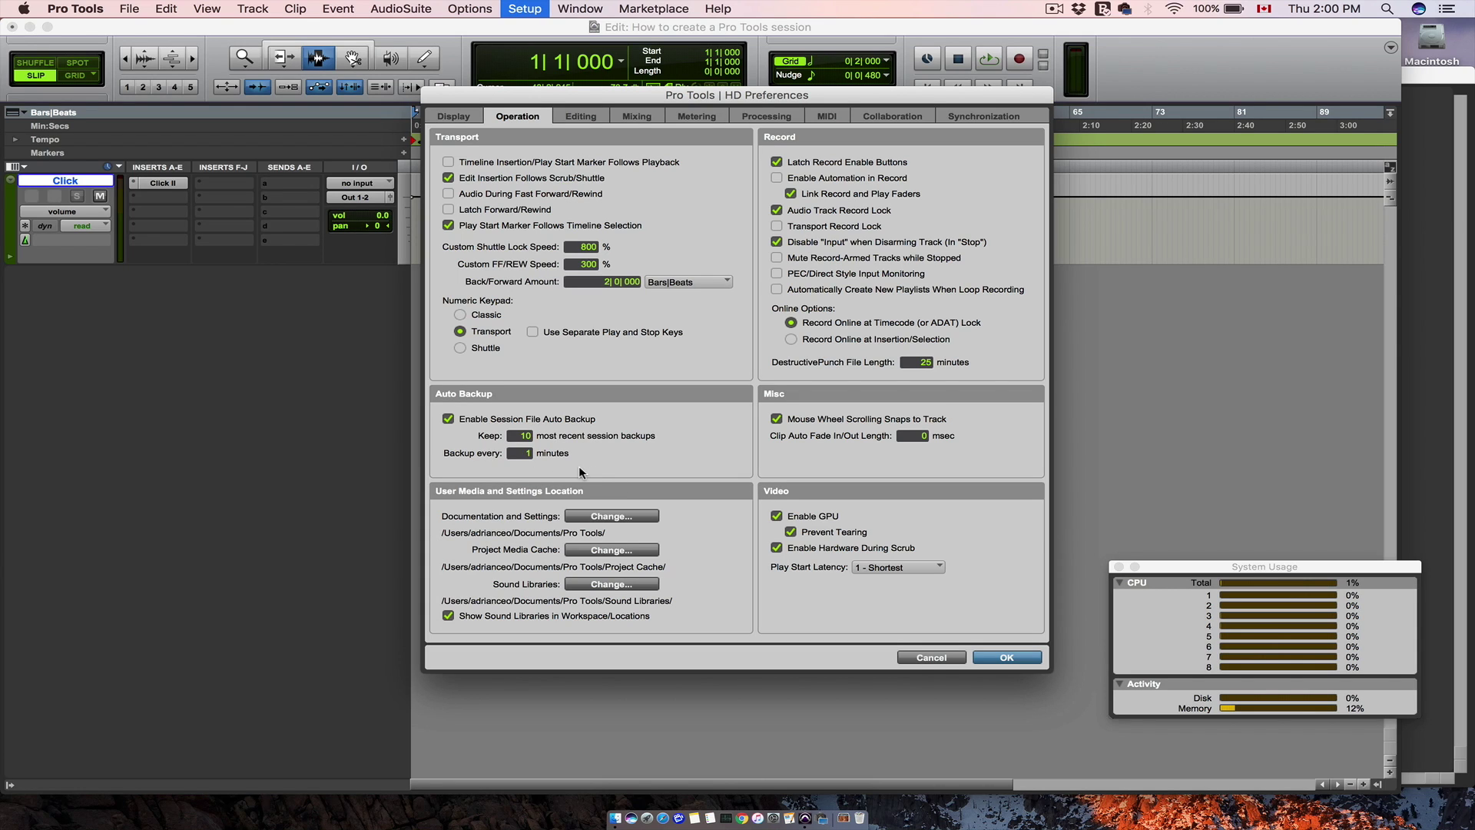
{"action": "left_click", "coordinate": [518, 435]}
{"action": "left_click", "coordinate": [520, 451]}
{"action": "key", "text": "shift+Tab"}
{"action": "left_click", "coordinate": [528, 454]}
{"action": "left_click", "coordinate": [1006, 658]}
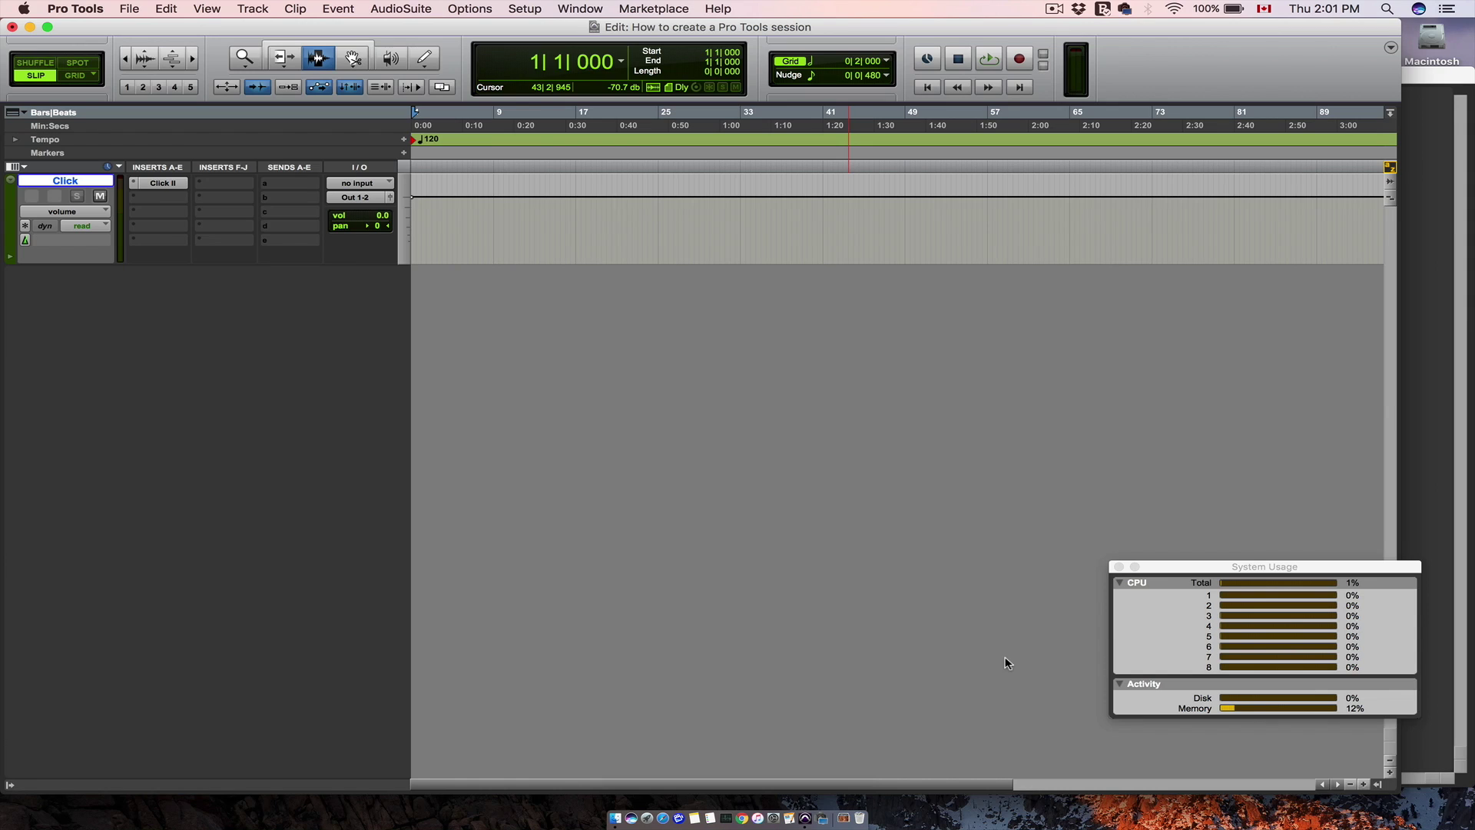
Open the .bak.001.ptx backup from the session's Session File Backups folder.
{"action": "left_click", "coordinate": [128, 11]}
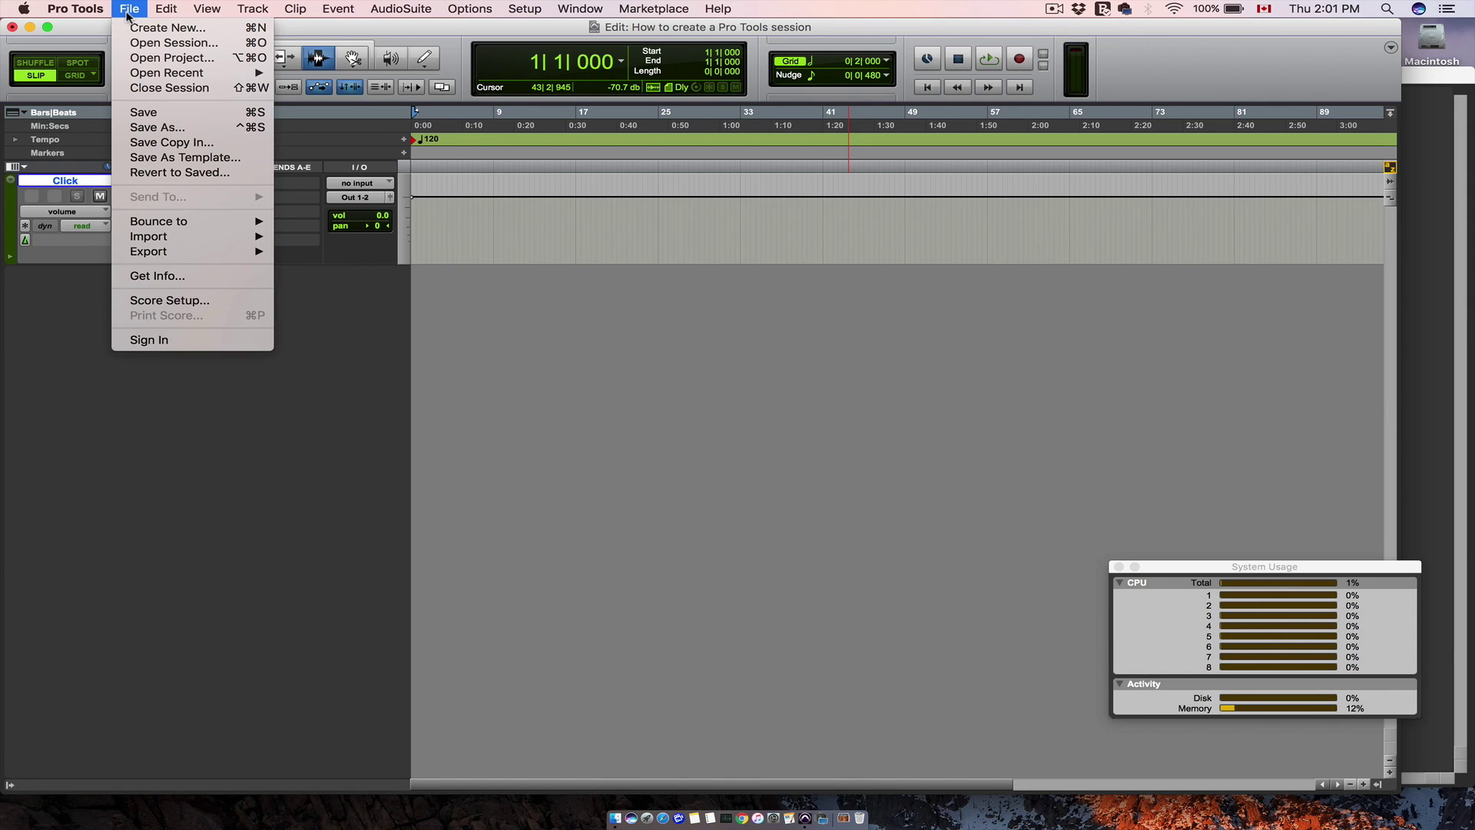
{"action": "left_click", "coordinate": [147, 46]}
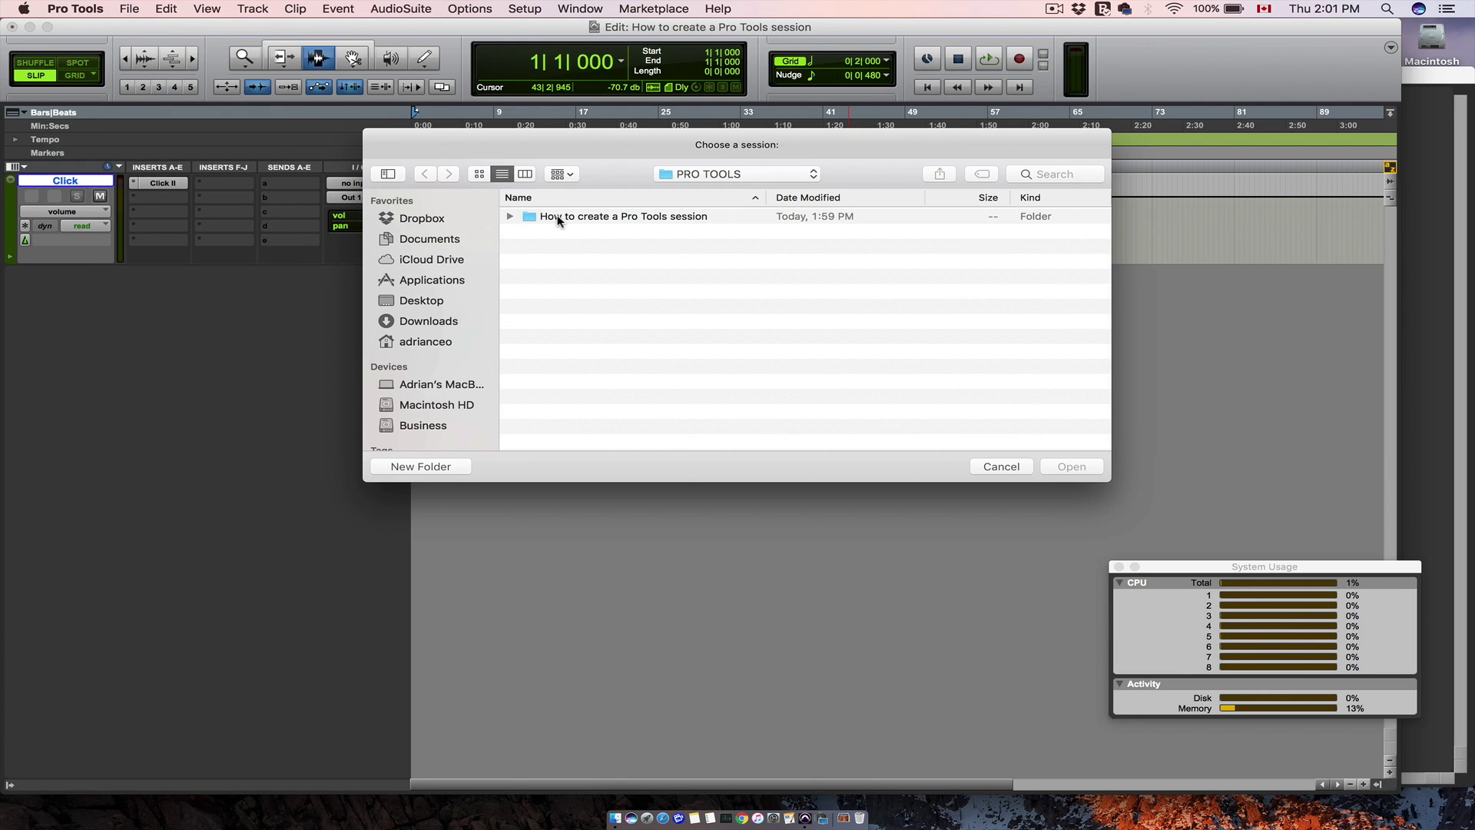
{"action": "double_click", "coordinate": [558, 218]}
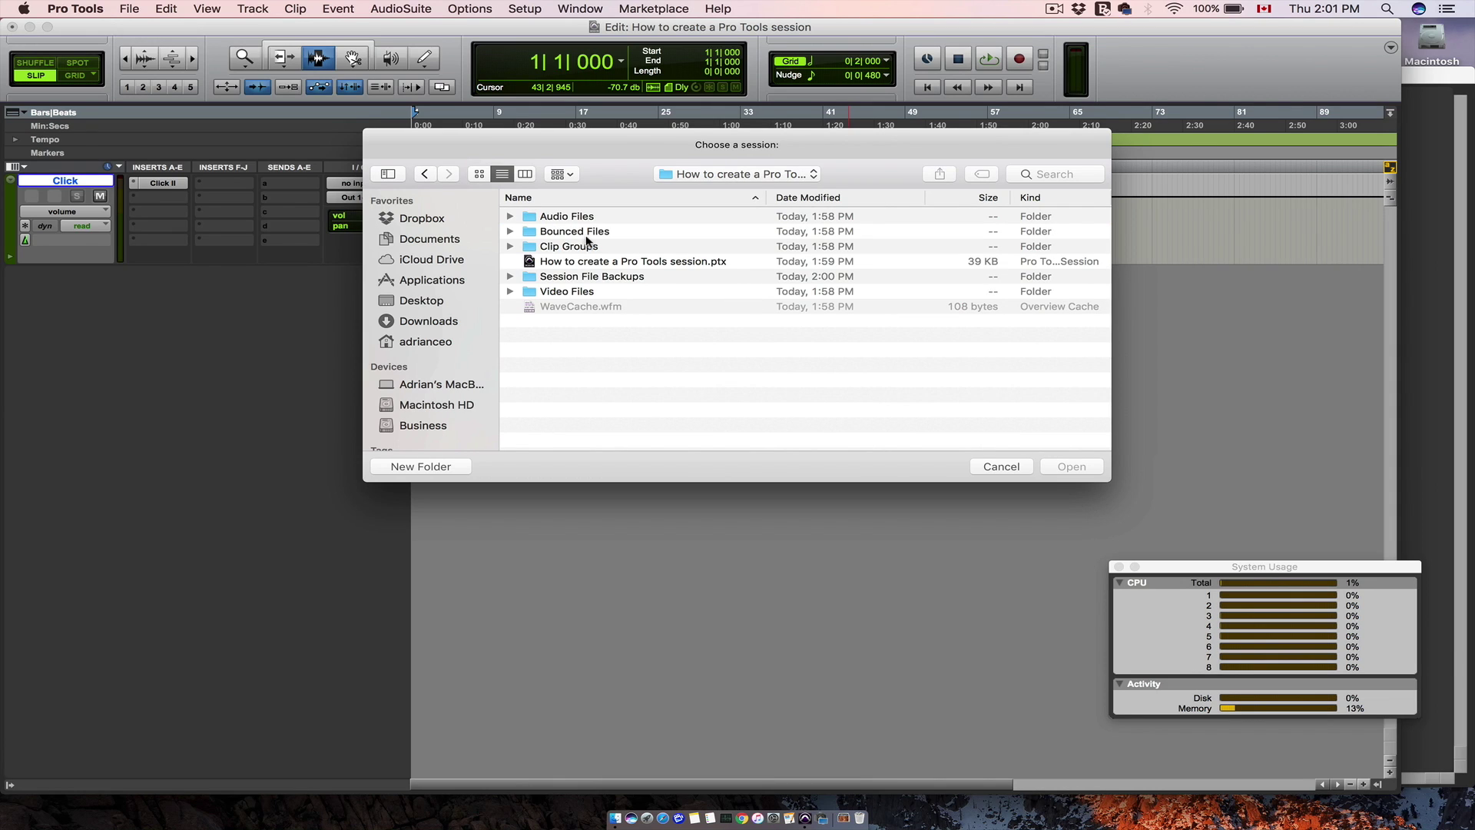
{"action": "left_click", "coordinate": [574, 278]}
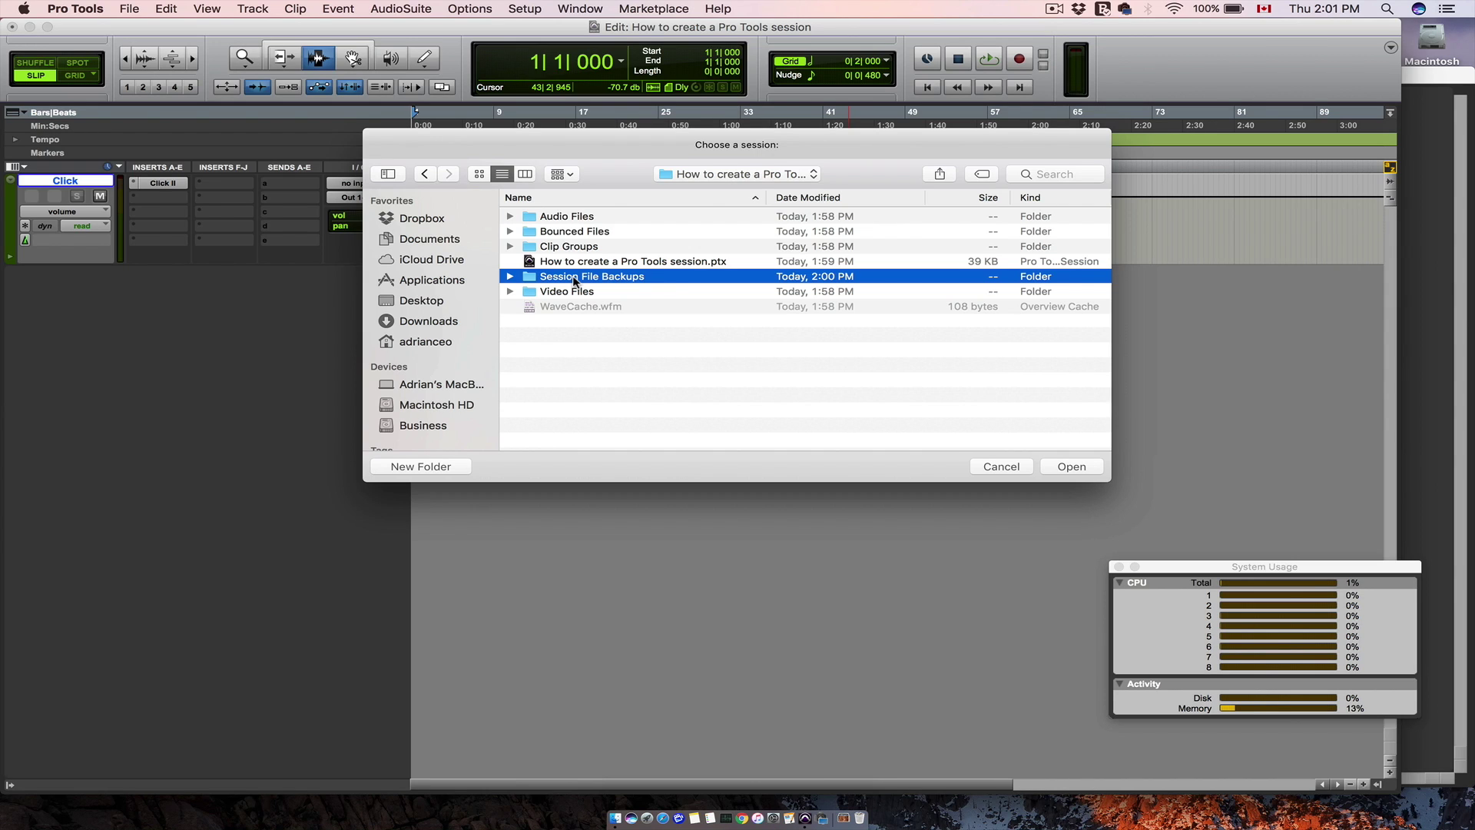
{"action": "double_click", "coordinate": [574, 278]}
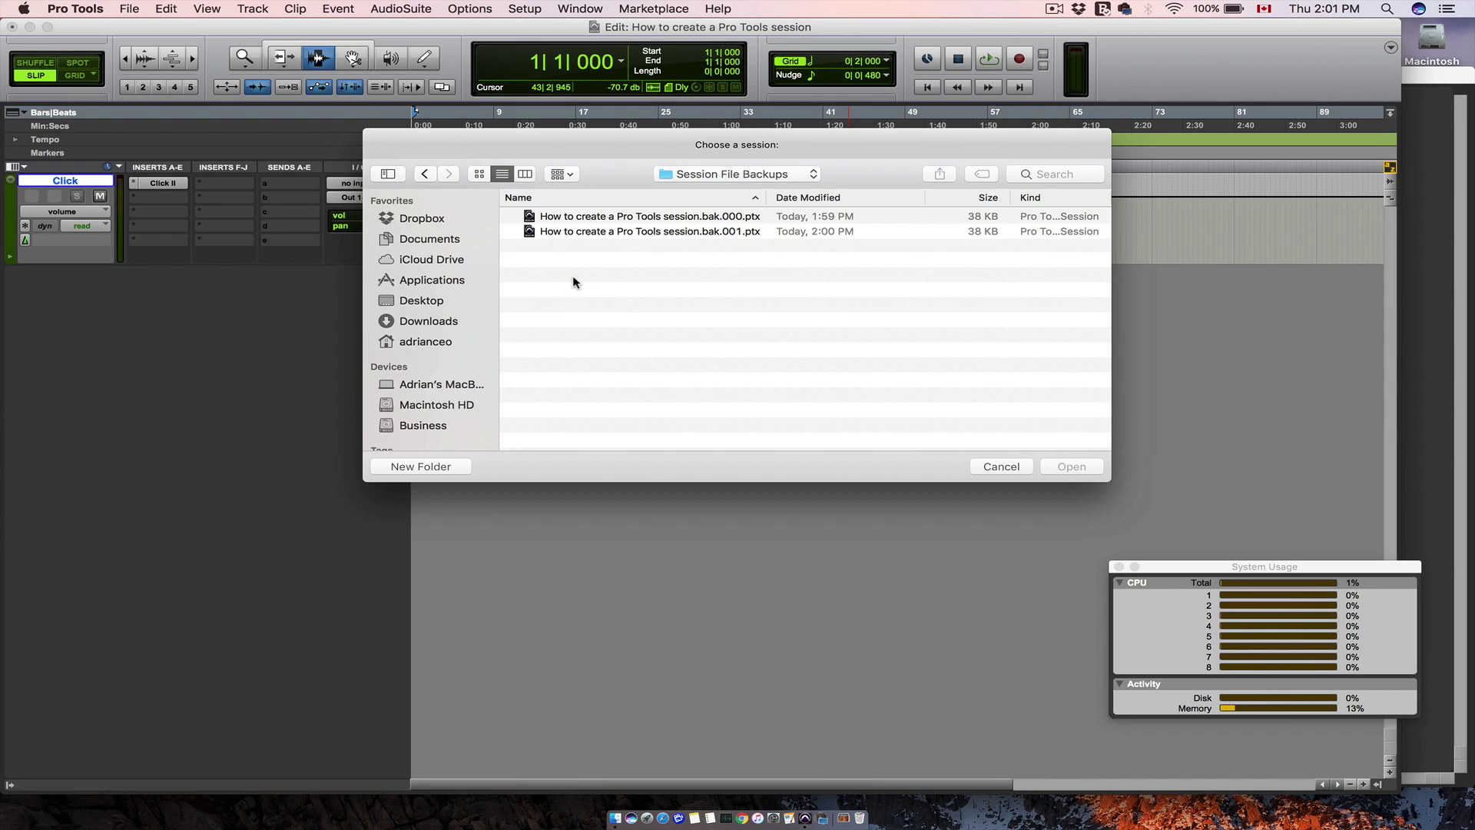
{"action": "left_click", "coordinate": [667, 232]}
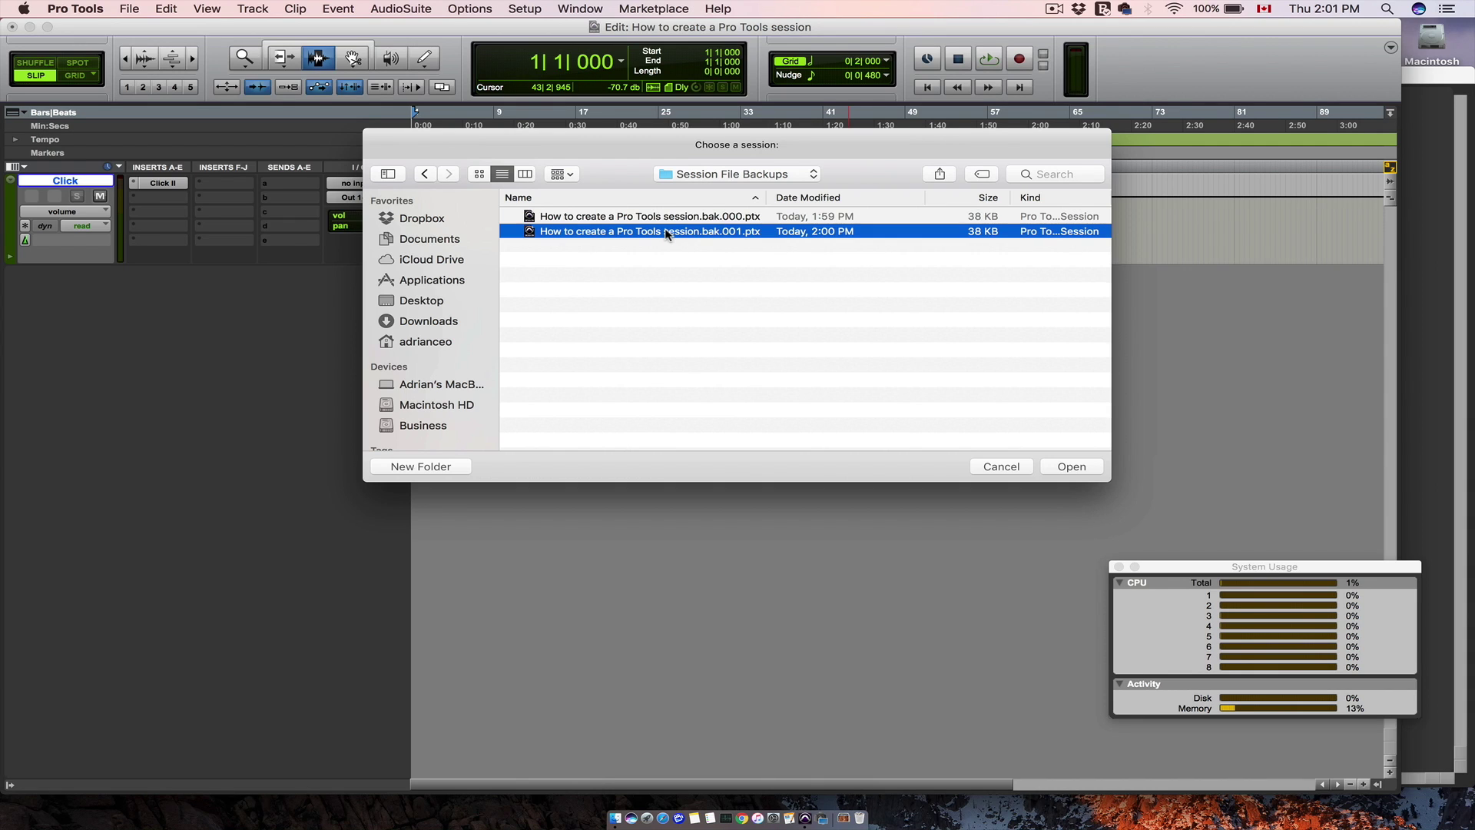
{"action": "left_click", "coordinate": [1075, 464]}
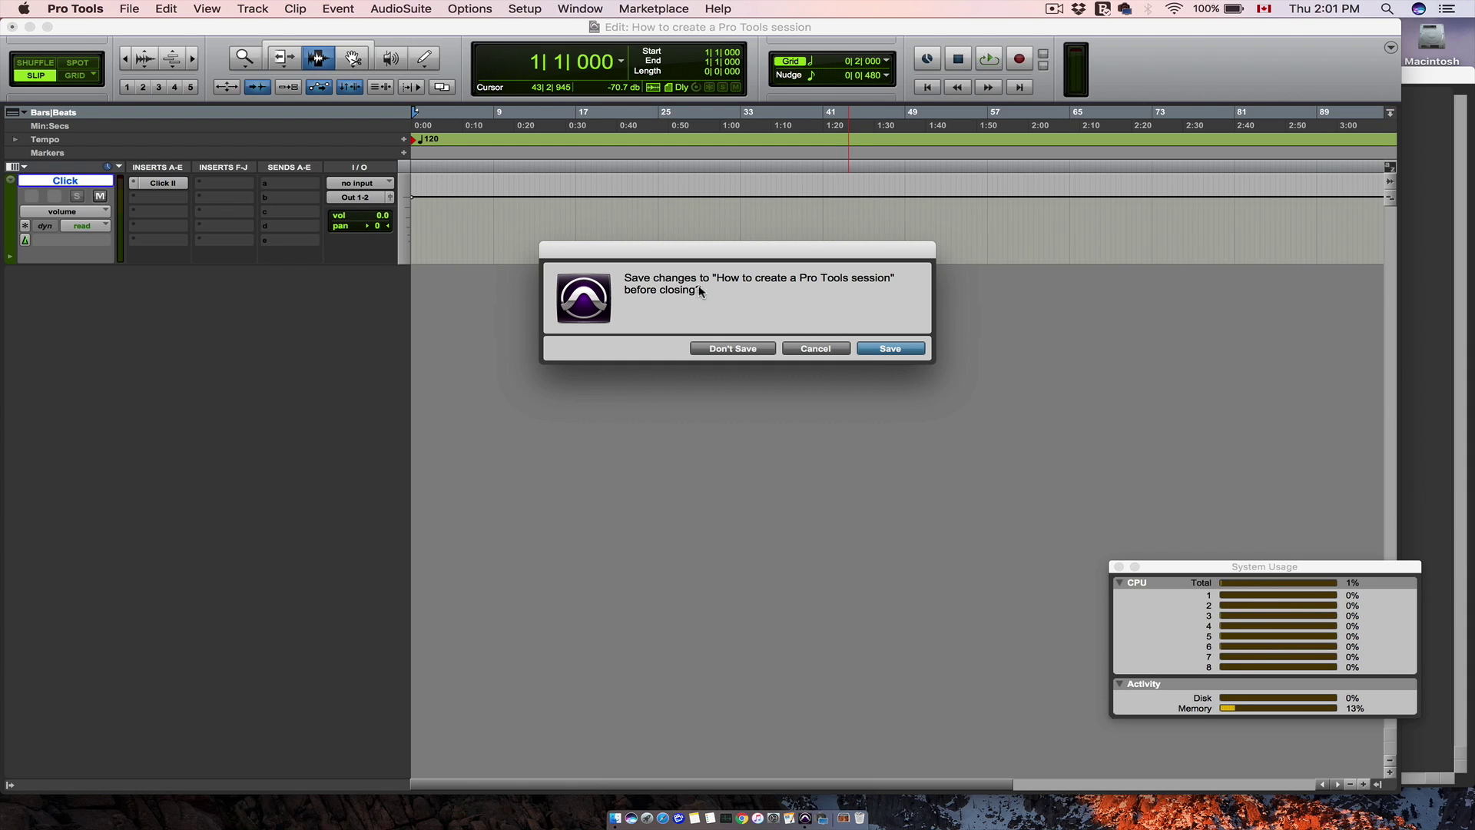
Save the recovered backup over 'How to create a Pro Tools session.ptx', replacing the original.
{"action": "left_click", "coordinate": [891, 349]}
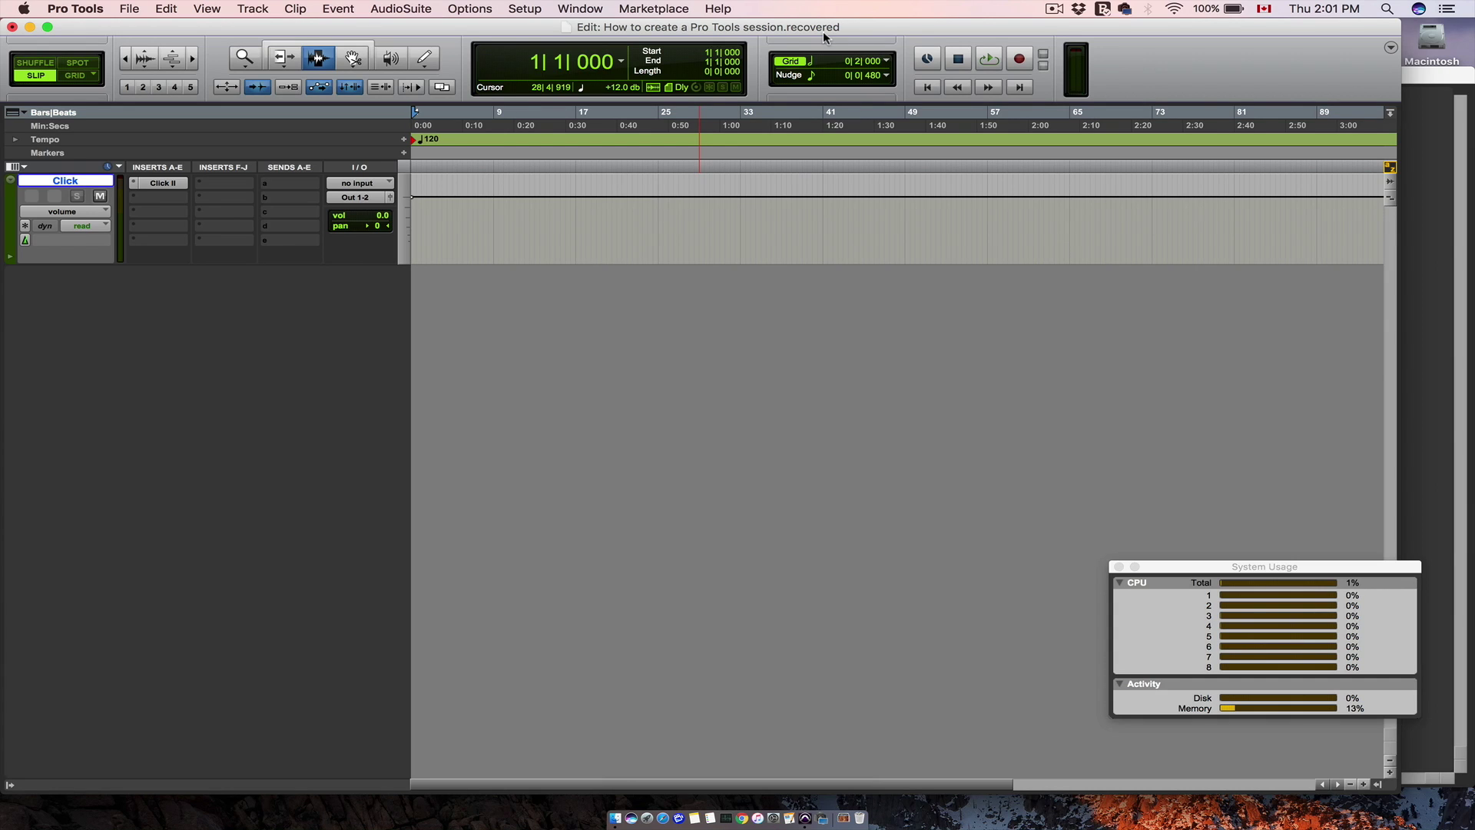
{"action": "left_click", "coordinate": [132, 9]}
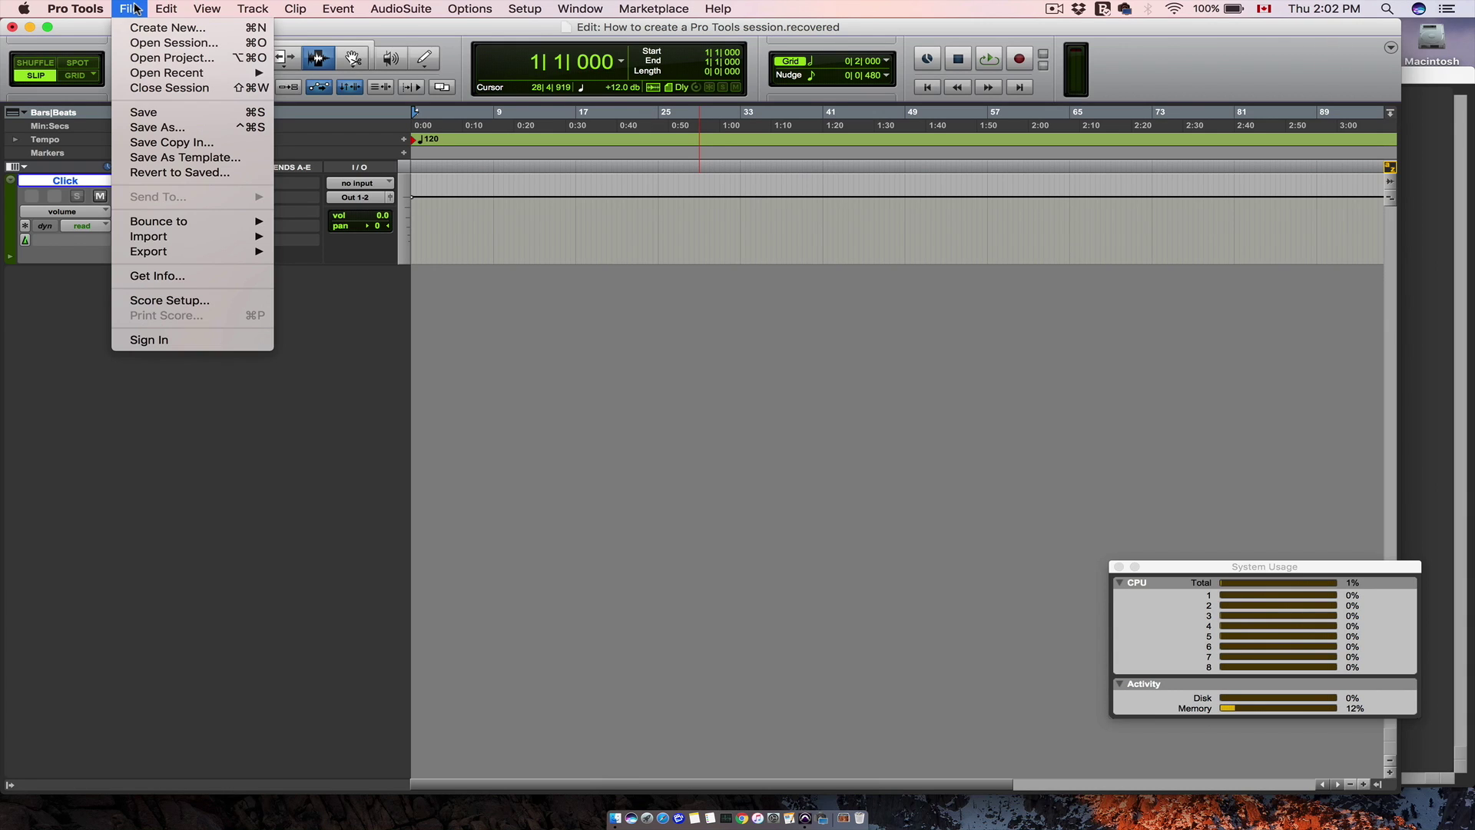
{"action": "left_click", "coordinate": [162, 114]}
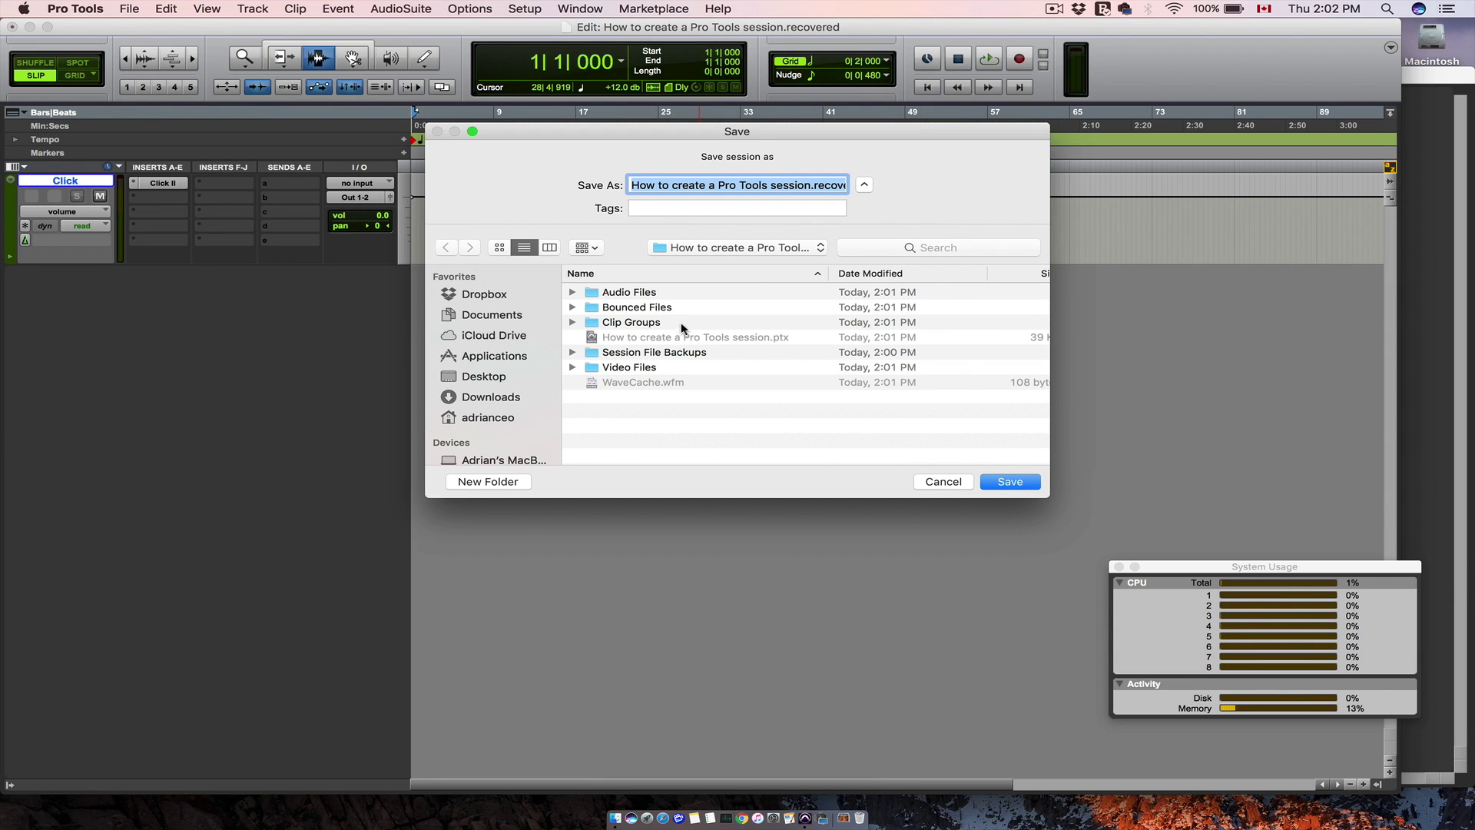
{"action": "left_click", "coordinate": [693, 341]}
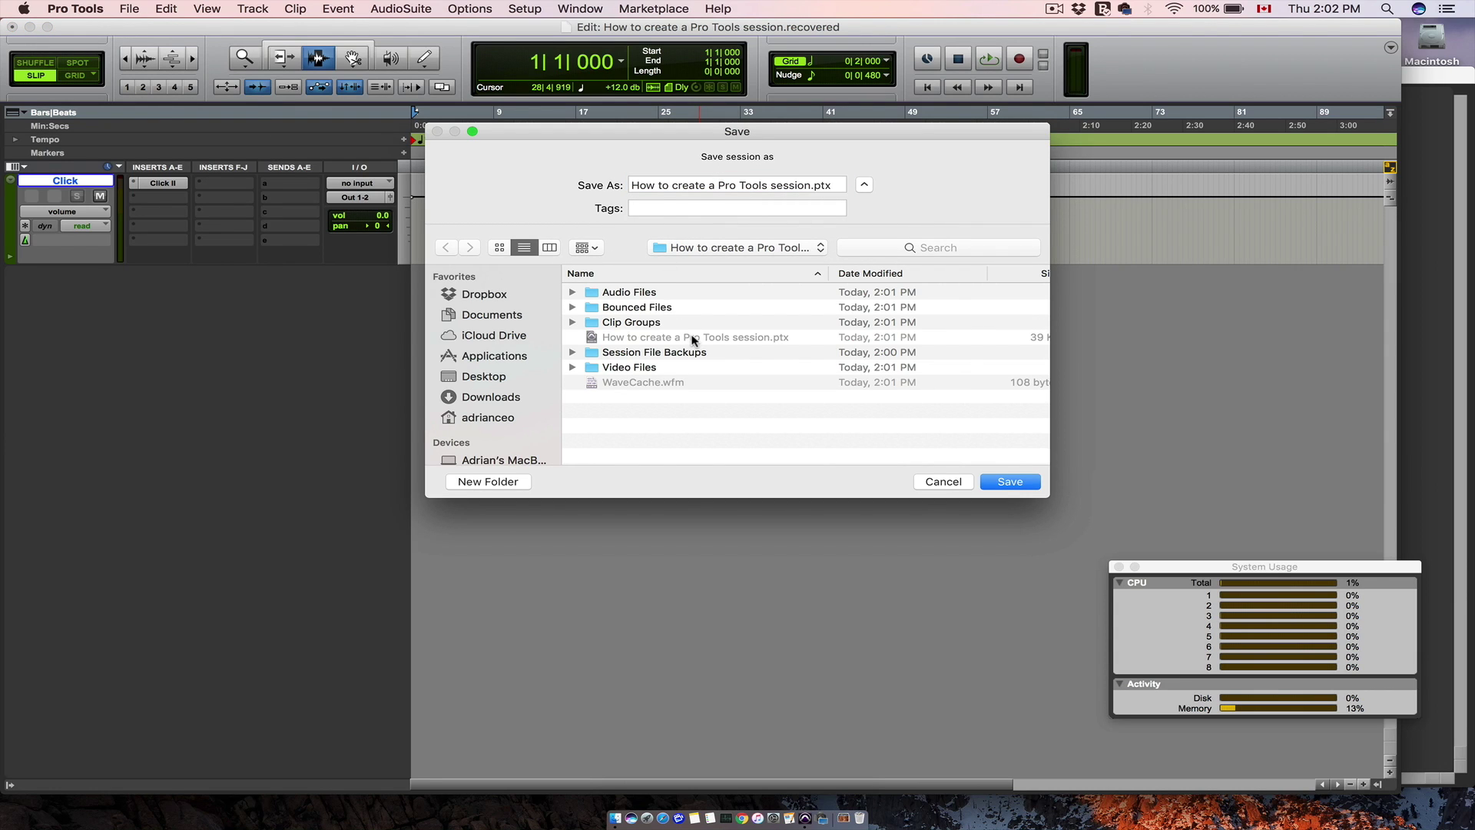
{"action": "left_click", "coordinate": [1008, 482]}
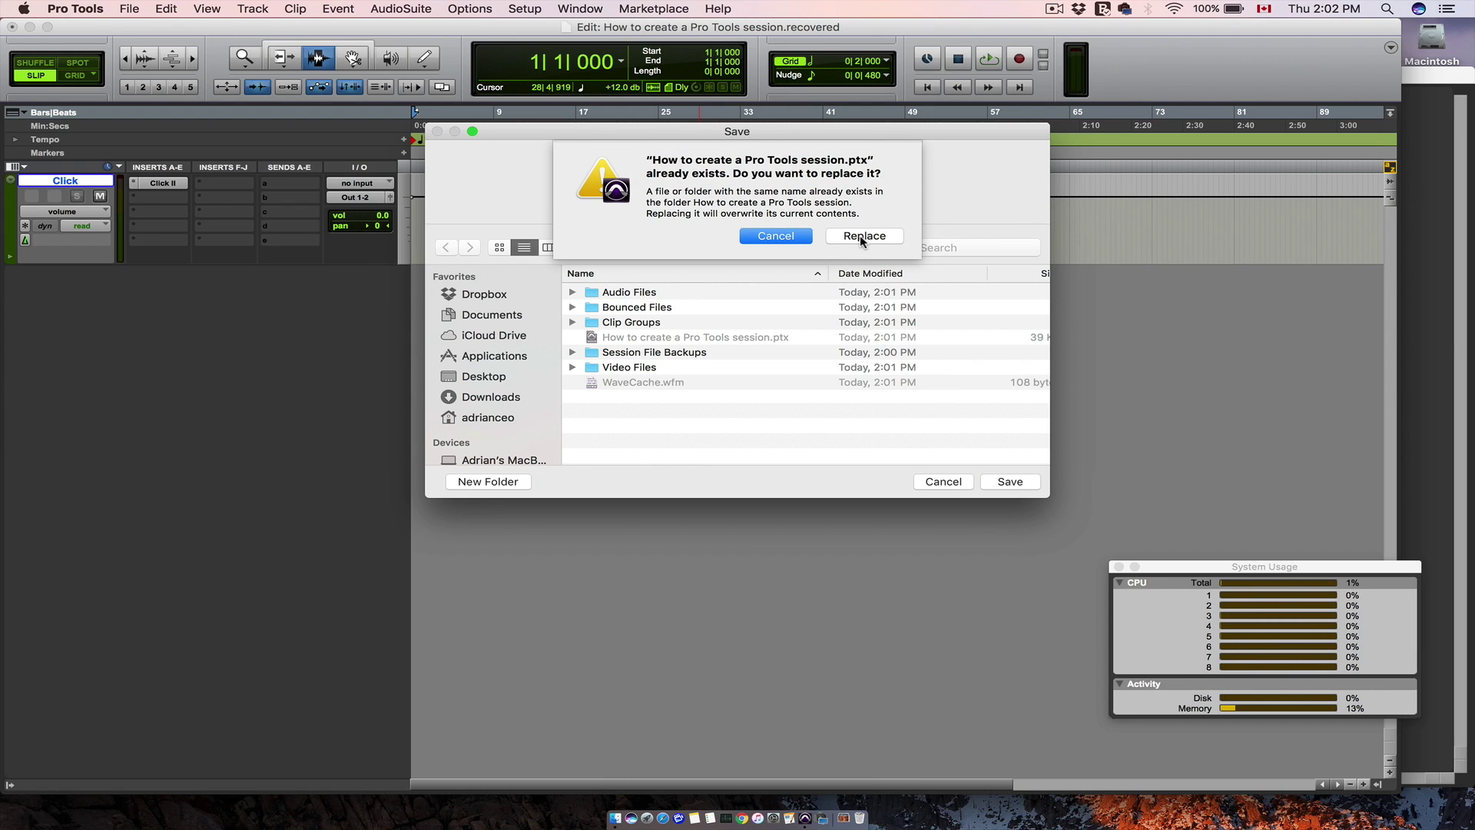
{"action": "left_click", "coordinate": [859, 235]}
{"action": "left_click", "coordinate": [859, 235]}
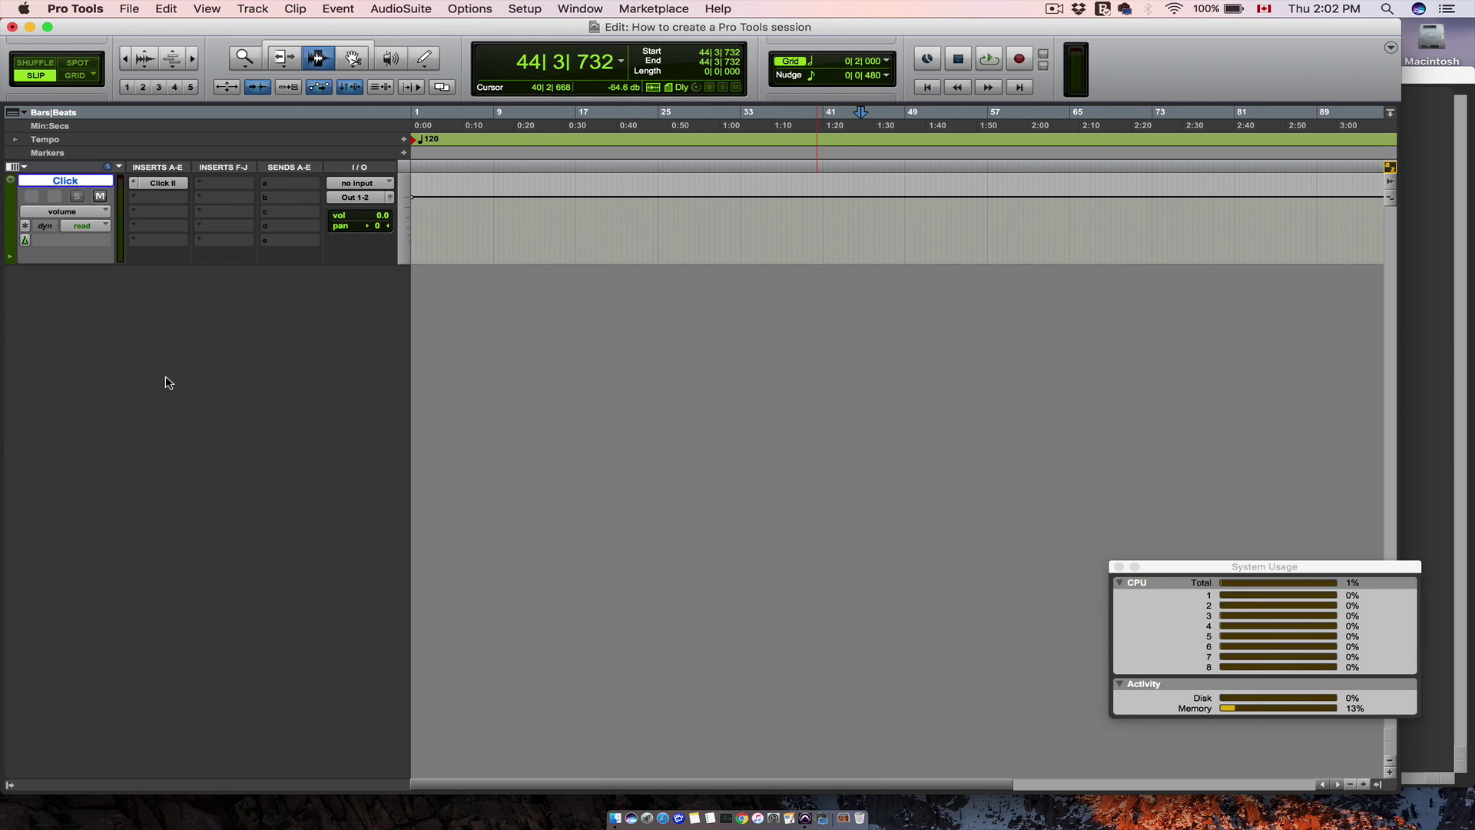
Close the session with its changes saved, then choose File > Create New.
{"action": "left_click", "coordinate": [129, 8]}
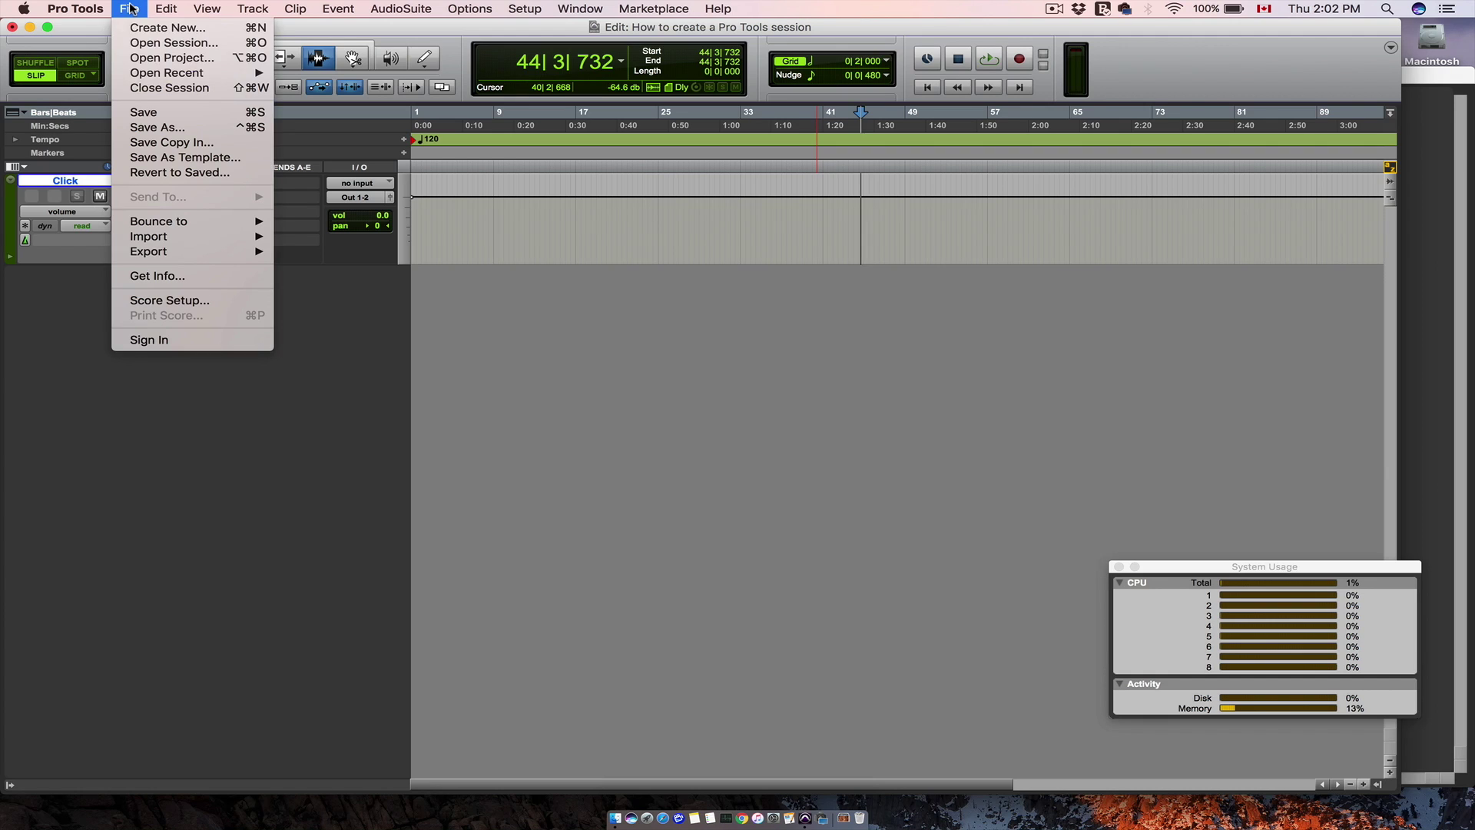
{"action": "left_click", "coordinate": [164, 88]}
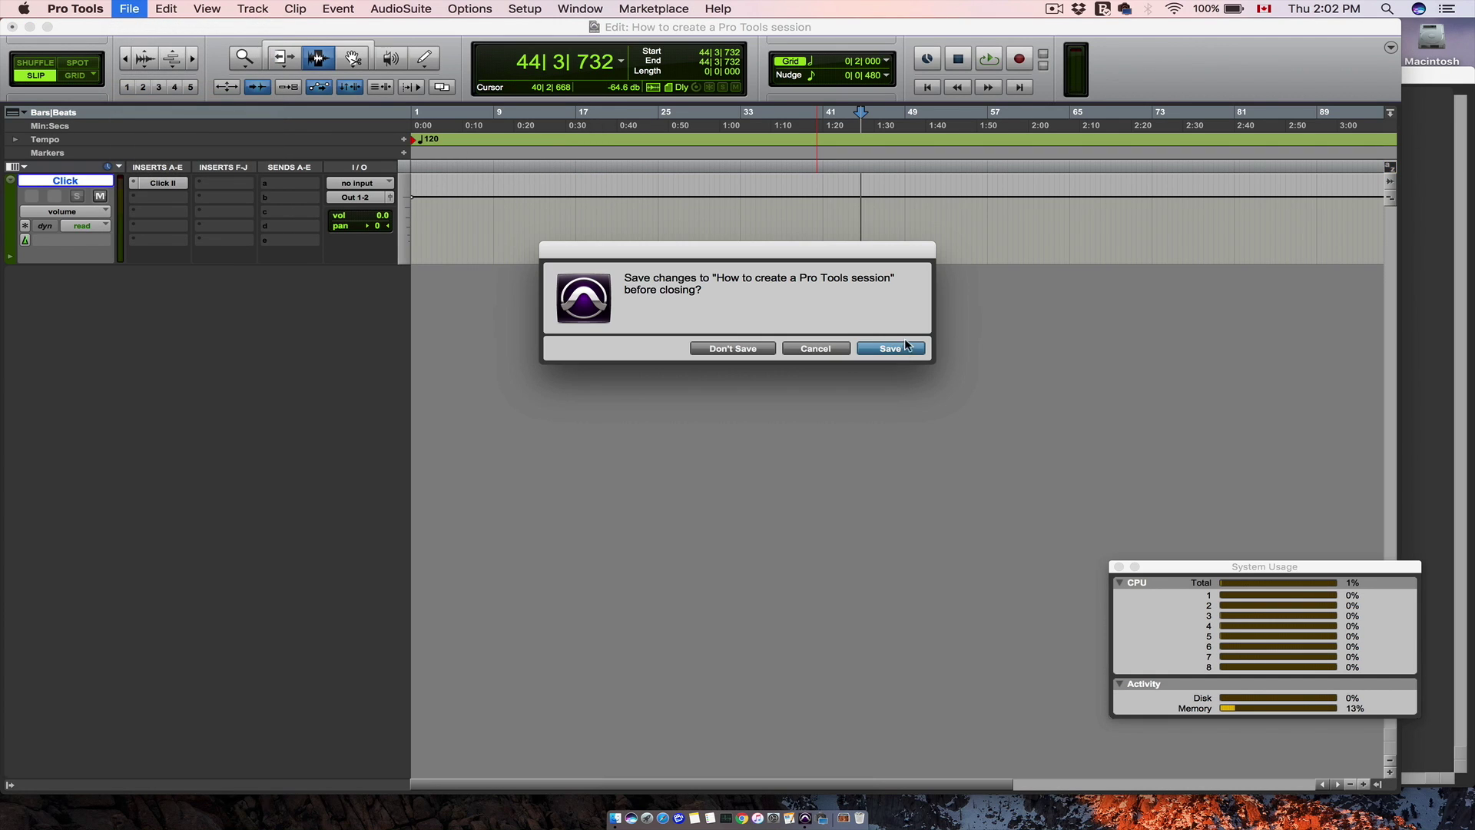
{"action": "left_click", "coordinate": [903, 350]}
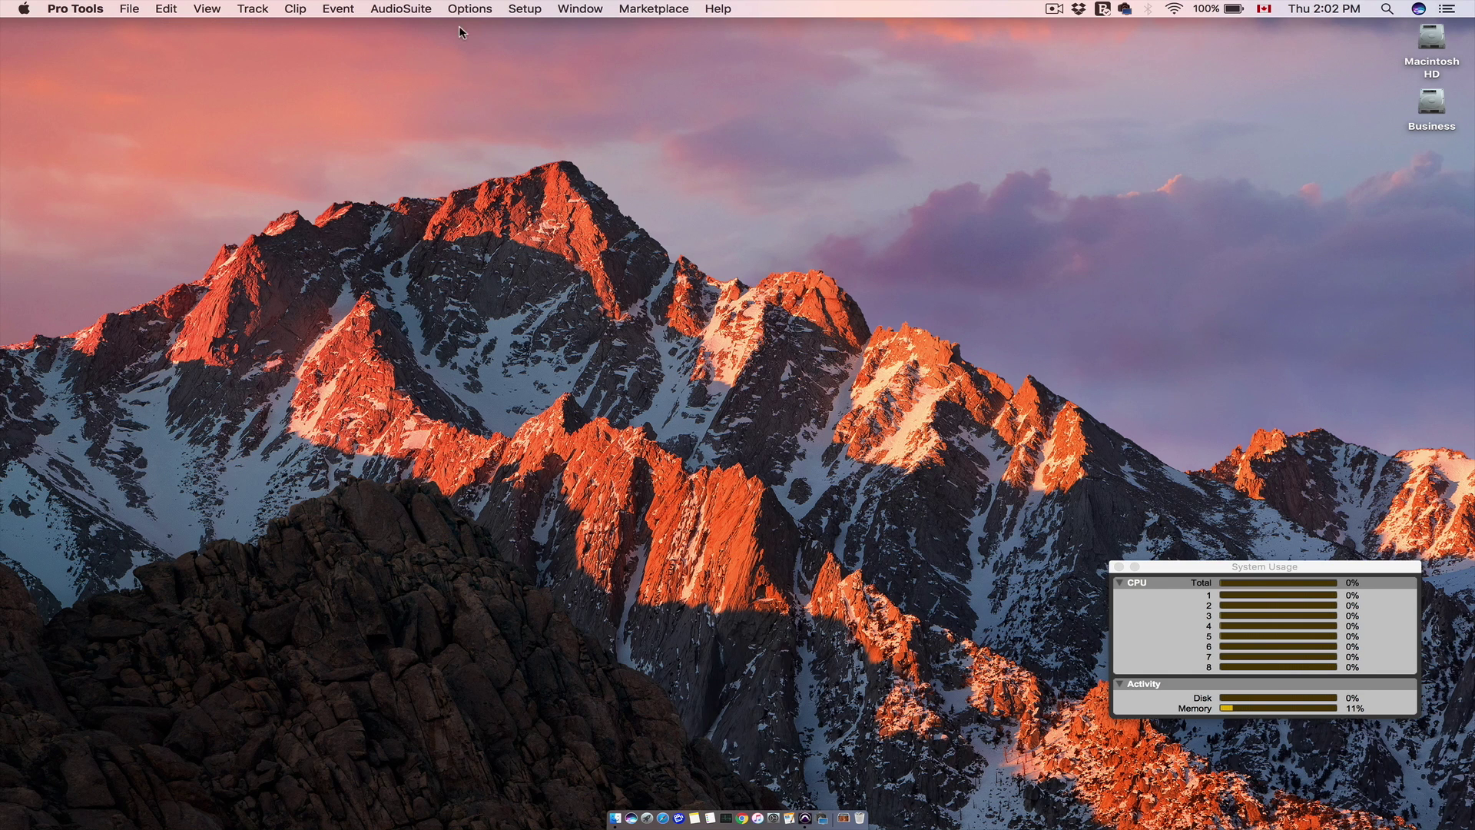
{"action": "left_click", "coordinate": [132, 9]}
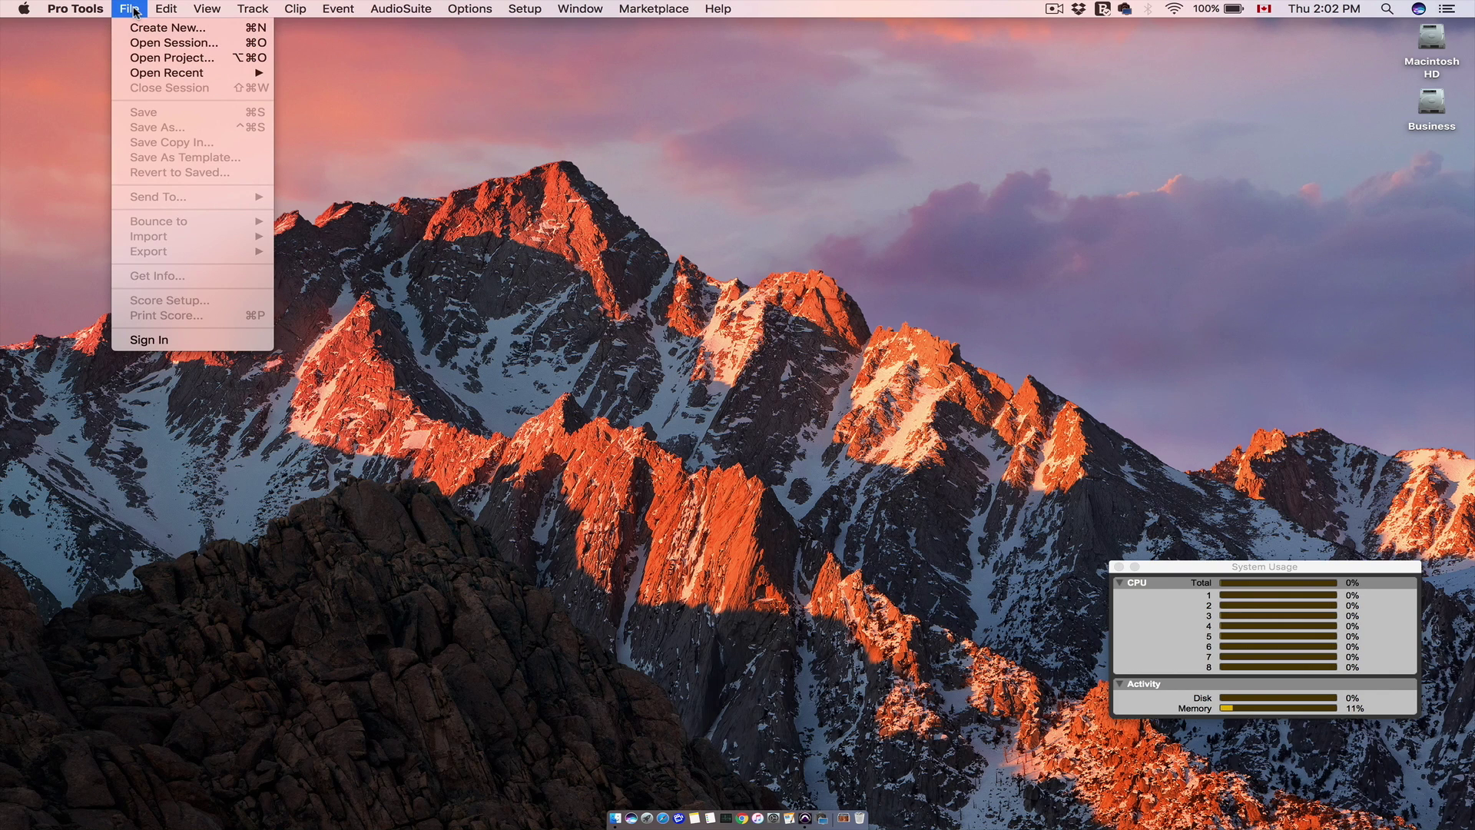
{"action": "left_click", "coordinate": [149, 27]}
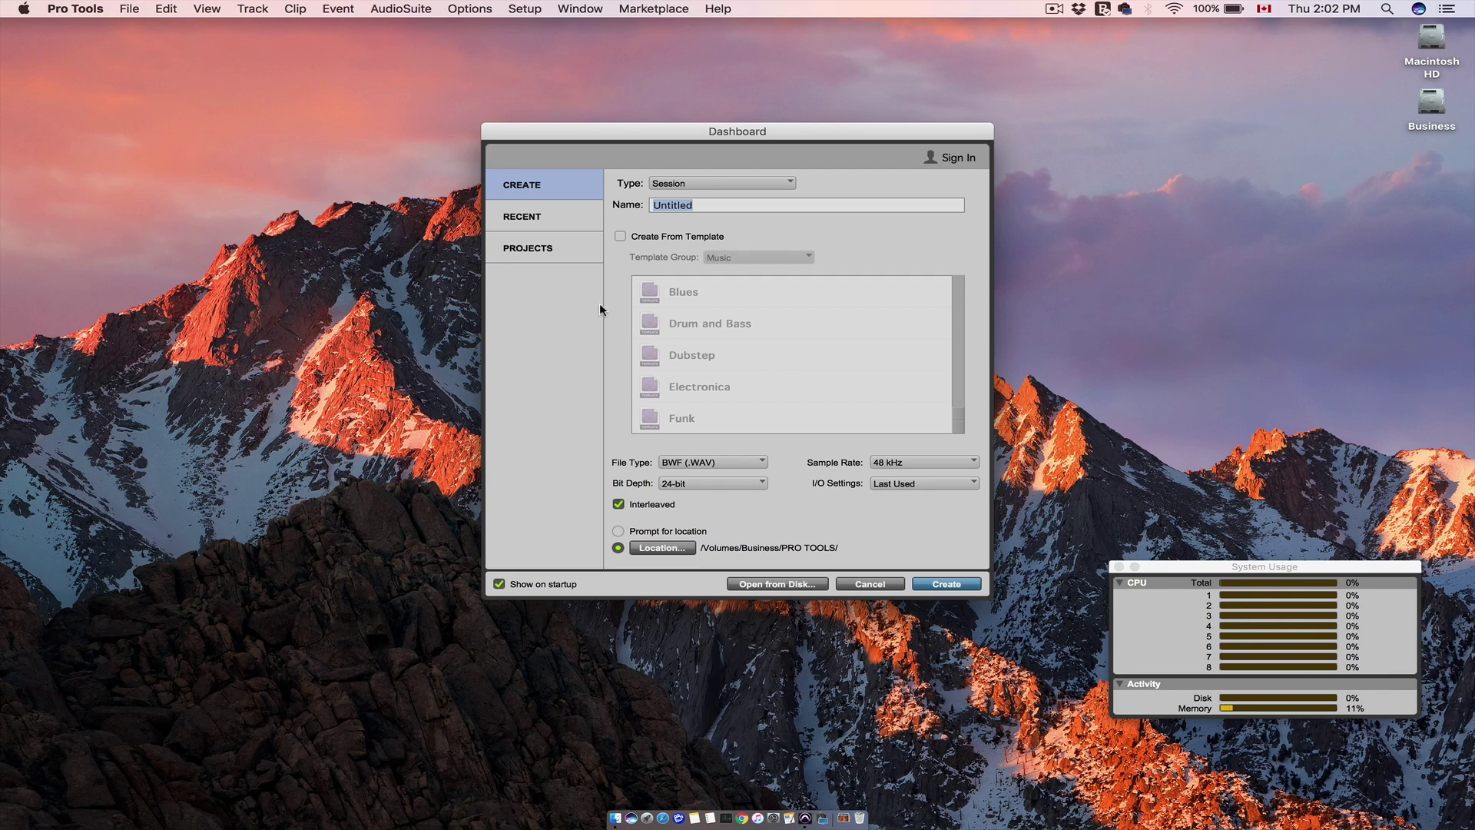